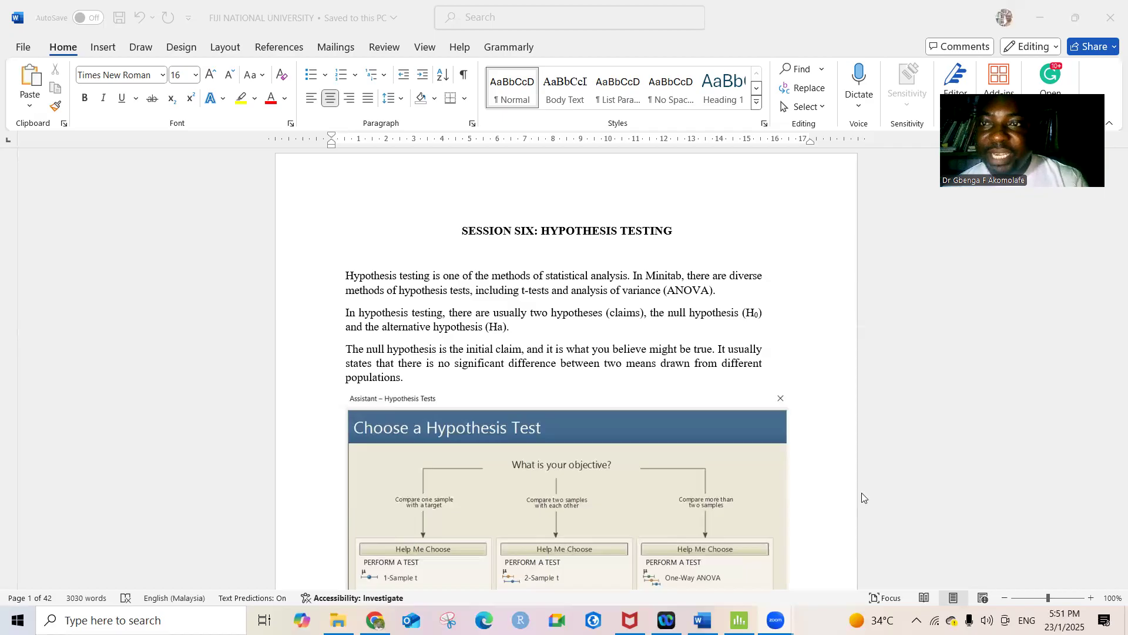
Read the Session Six introduction to hypothesis testing and its "Choose a Hypothesis Test" figure in the manual.
click(820, 482)
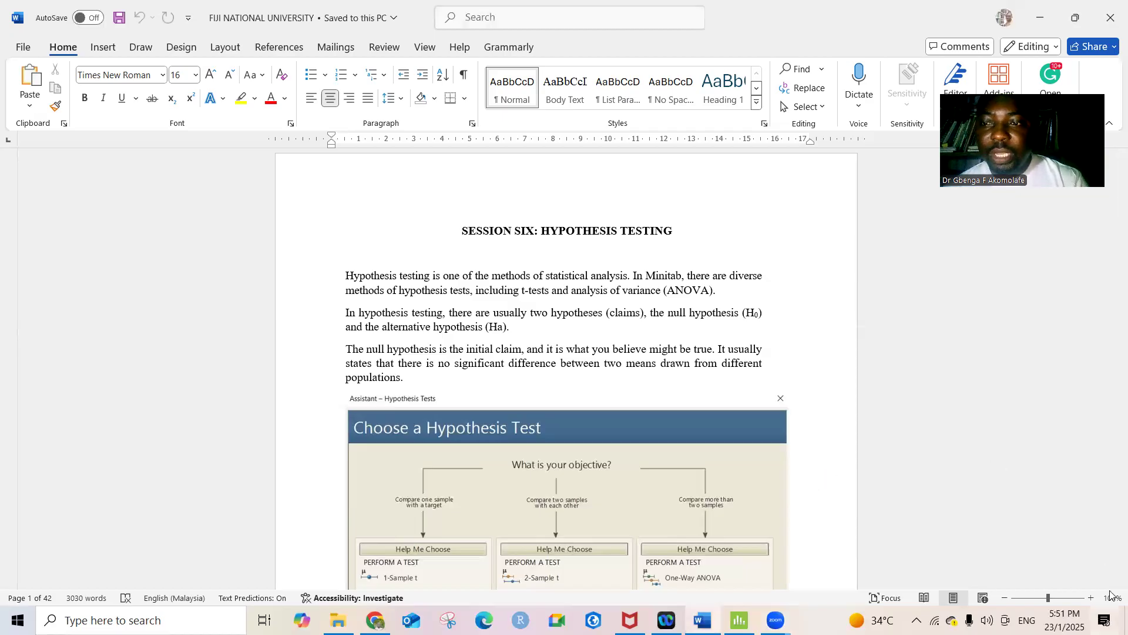
scroll(1109, 587, down, 5)
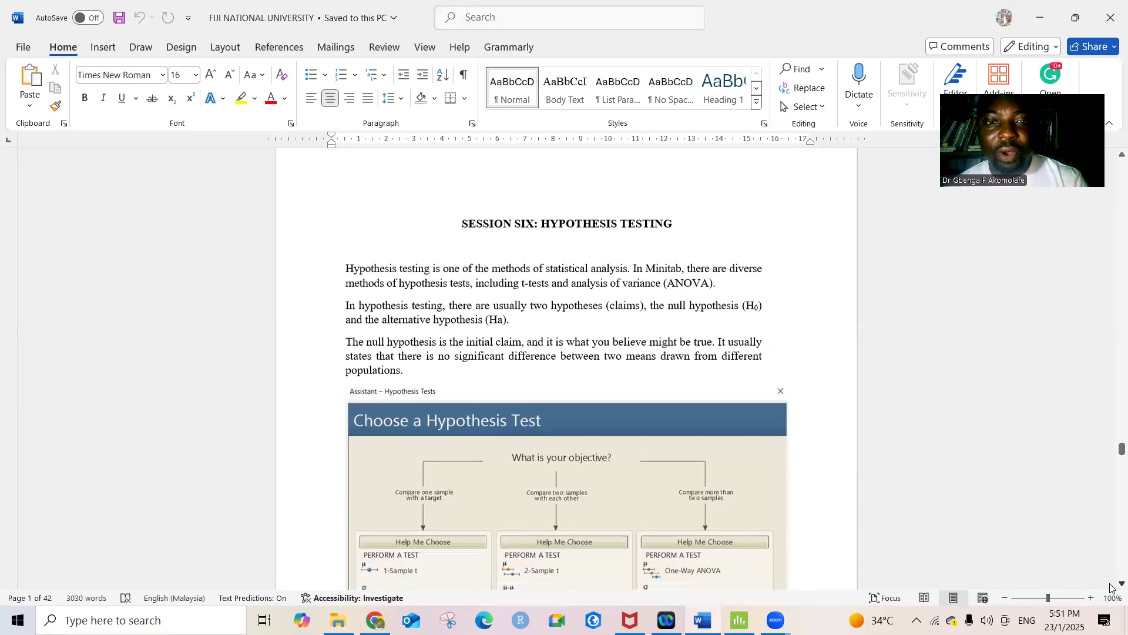
scroll(1109, 587, down, 1)
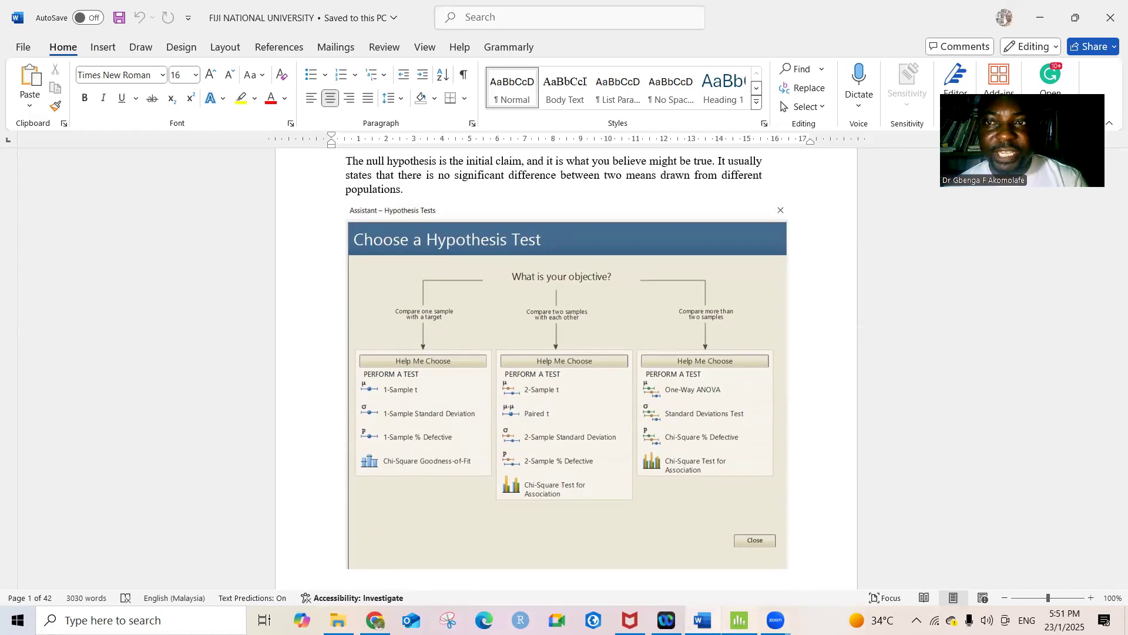
Switch to Minitab and review the Assistant's one-sample, two-sample and multi-sample hypothesis test options, closing the chooser when done.
click(739, 619)
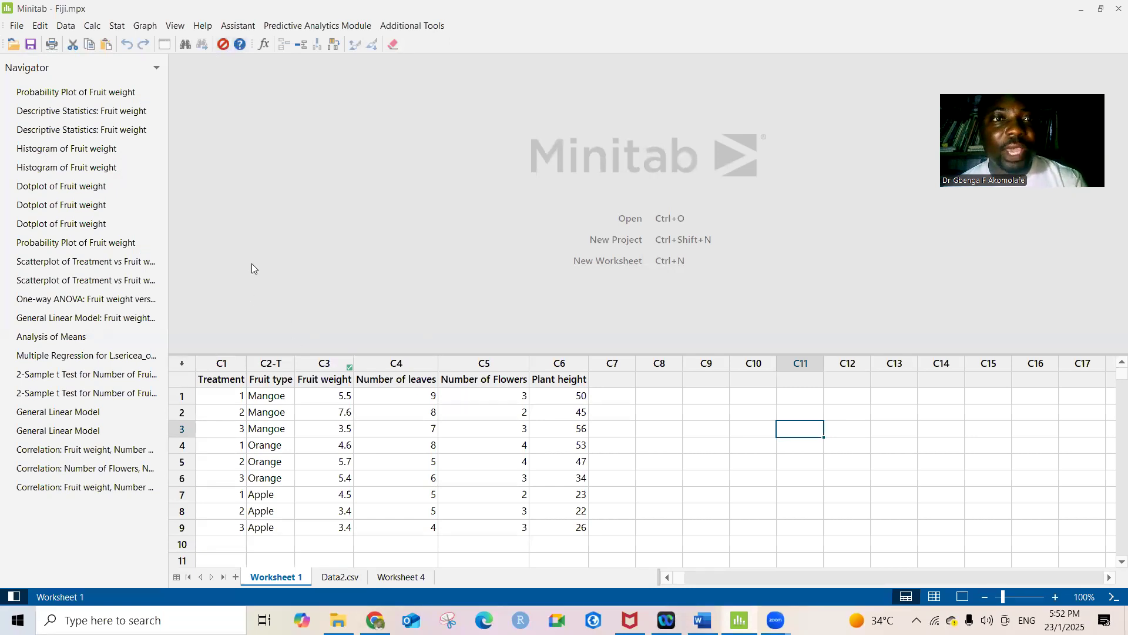
click(239, 29)
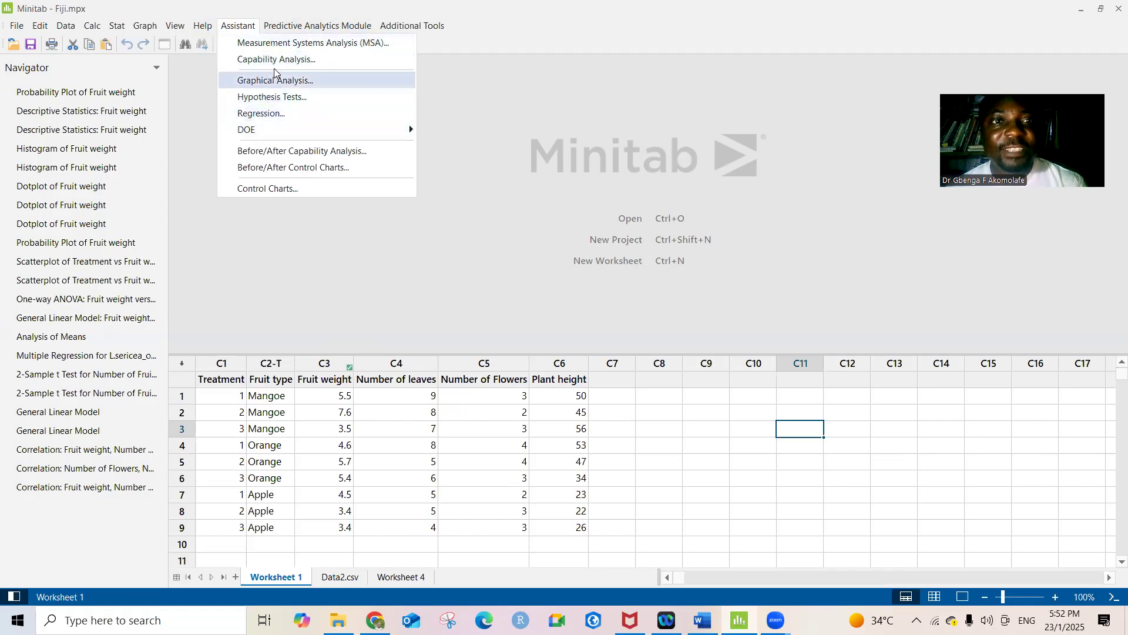
click(281, 100)
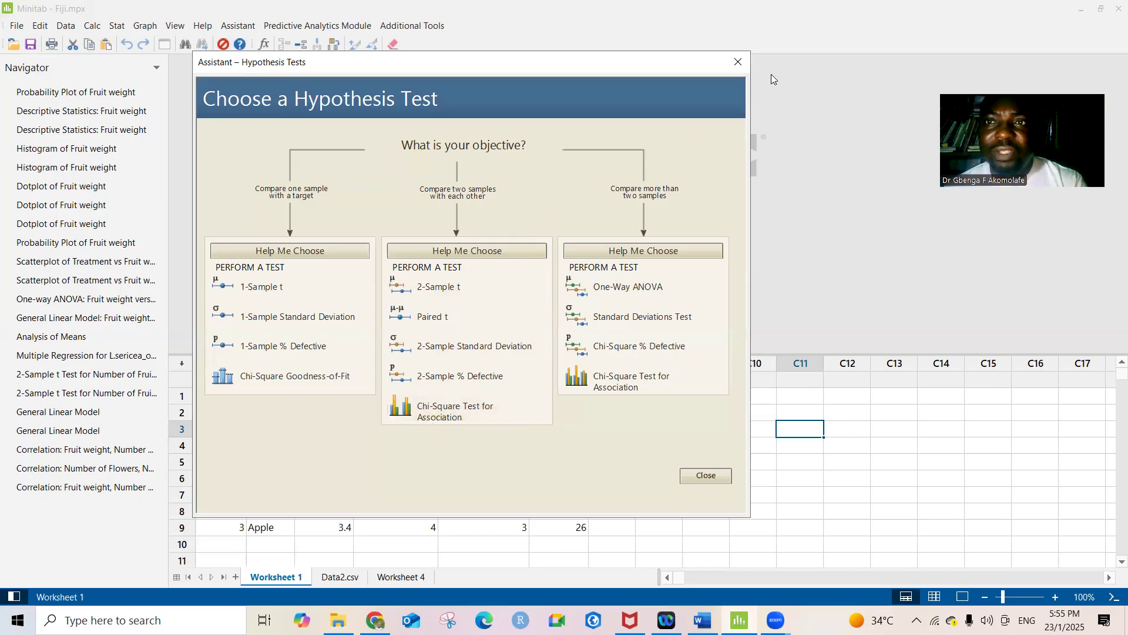
click(923, 77)
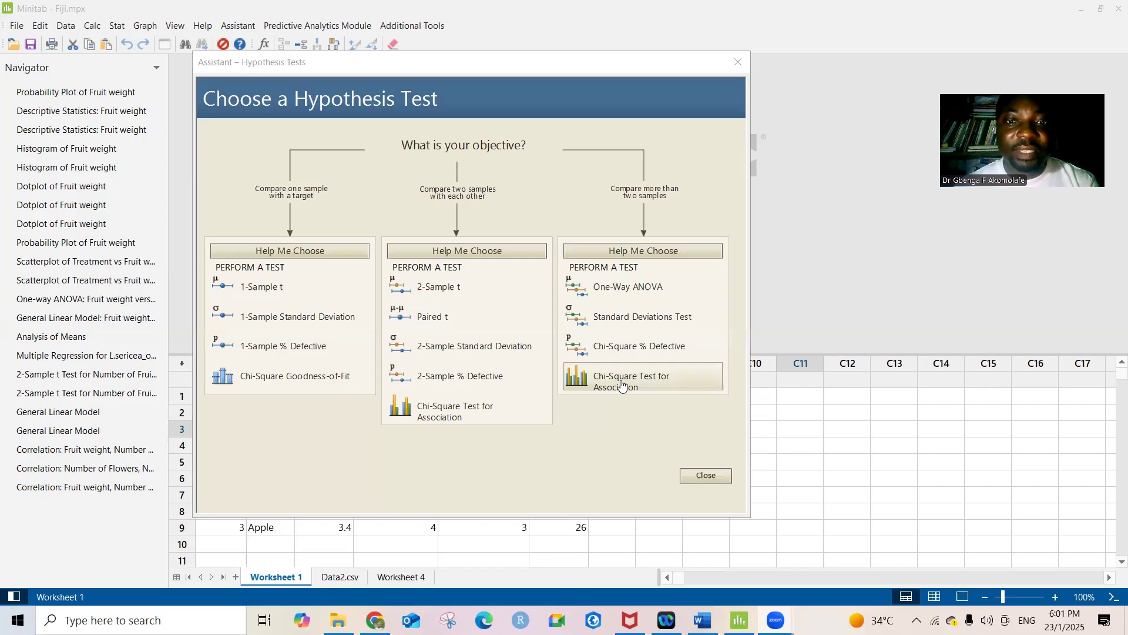
click(703, 476)
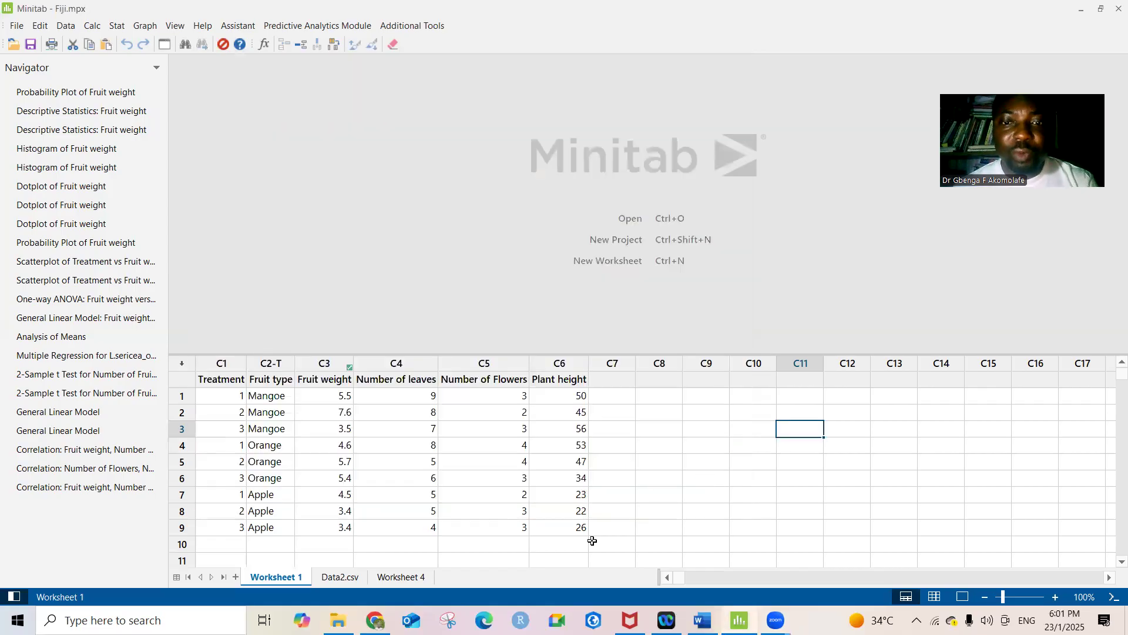
Switch to the Word manual and read the T-test section on 1-sample and 2-sample tests and the data requirements.
click(703, 620)
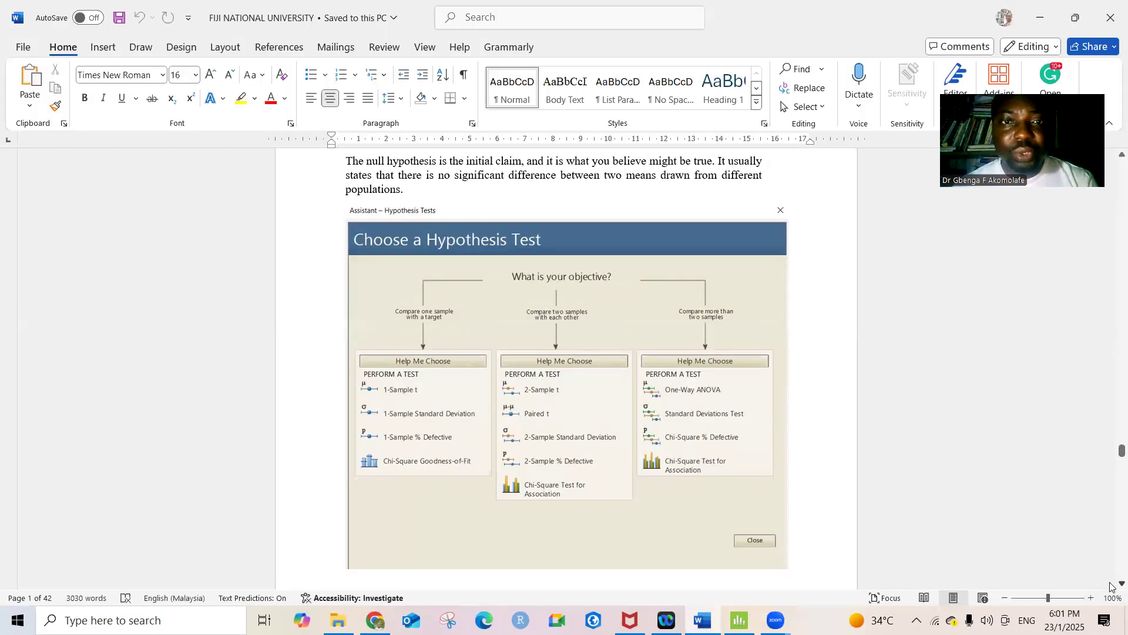
scroll(1109, 583, down, 4)
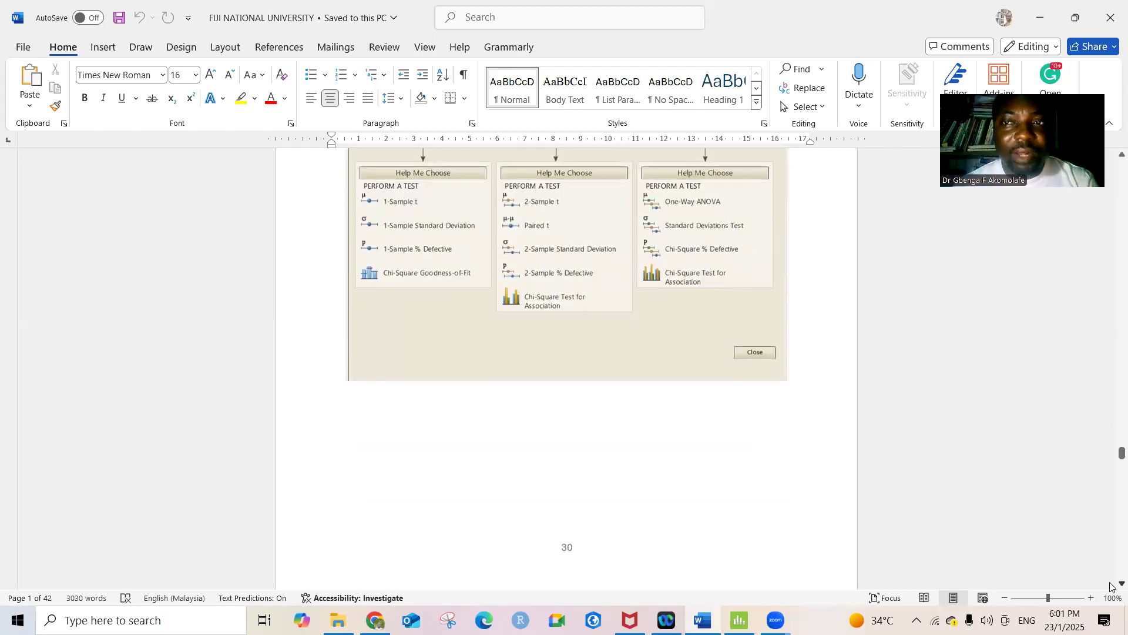
scroll(1109, 586, down, 2)
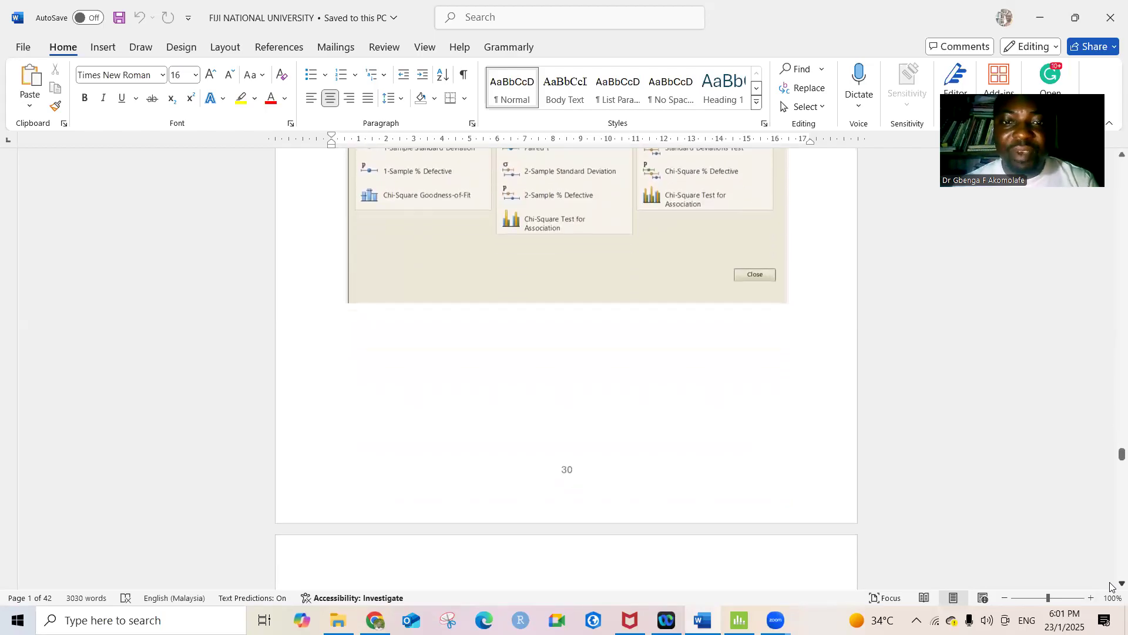
scroll(1109, 585, down, 5)
scroll(1110, 586, down, 2)
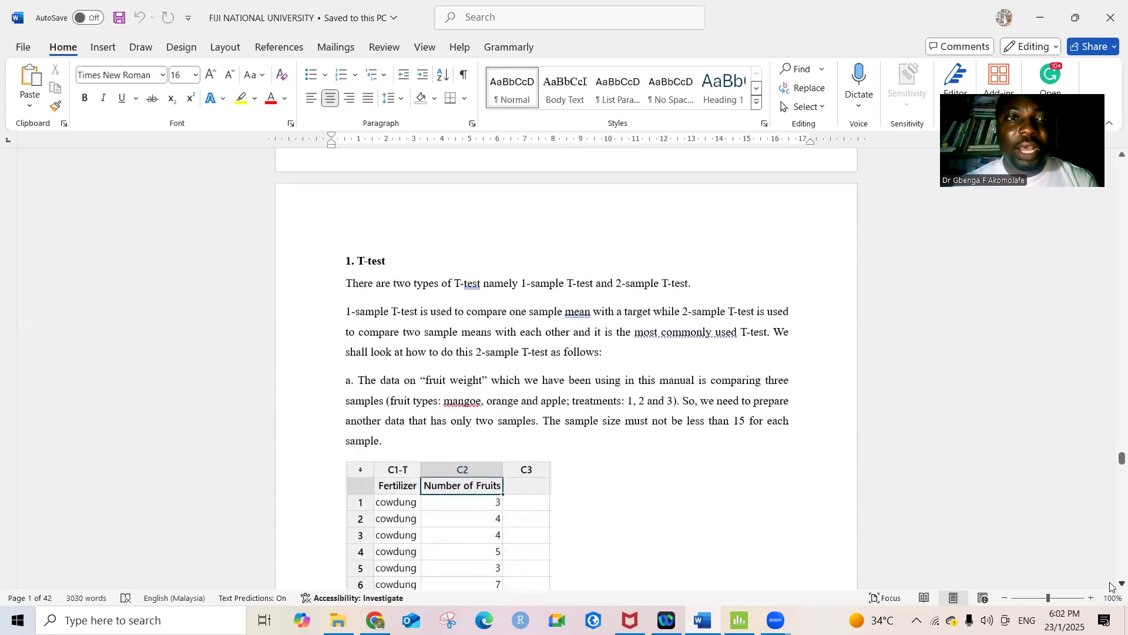
scroll(1109, 586, down, 1)
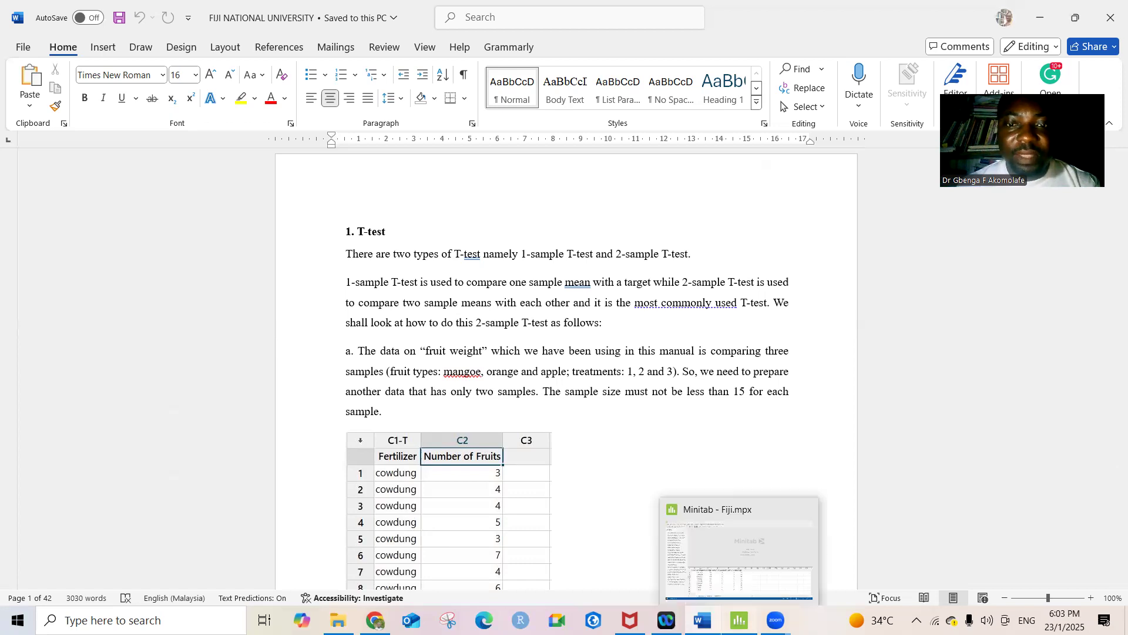
Switch to Minitab and display Worksheet 4 from its first row.
click(739, 620)
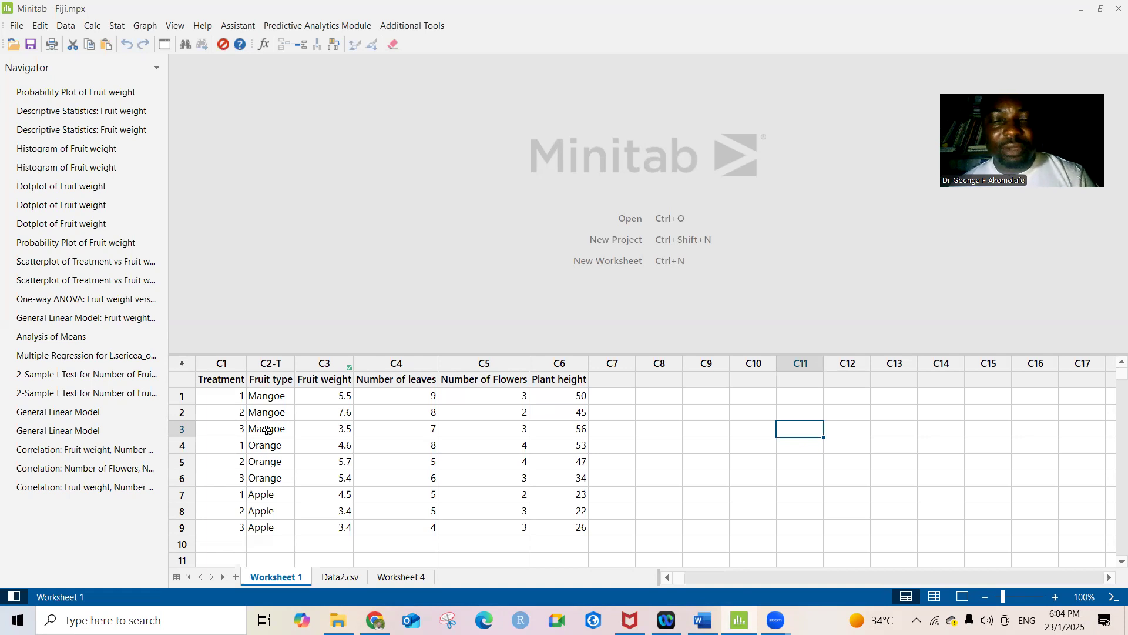
click(395, 577)
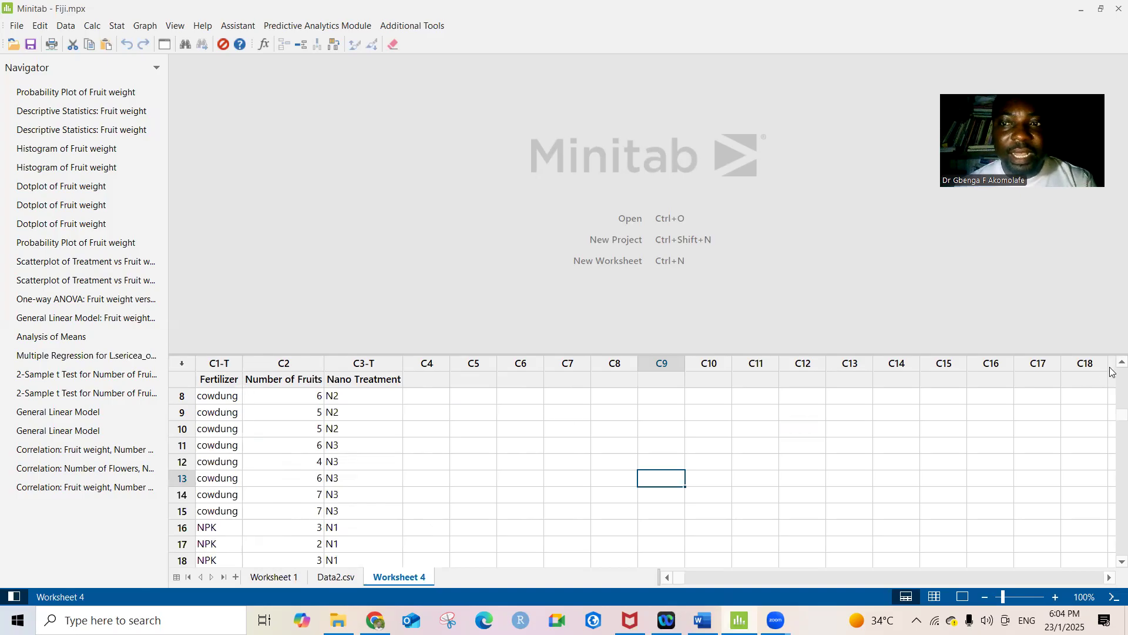
scroll(1111, 363, up, 3)
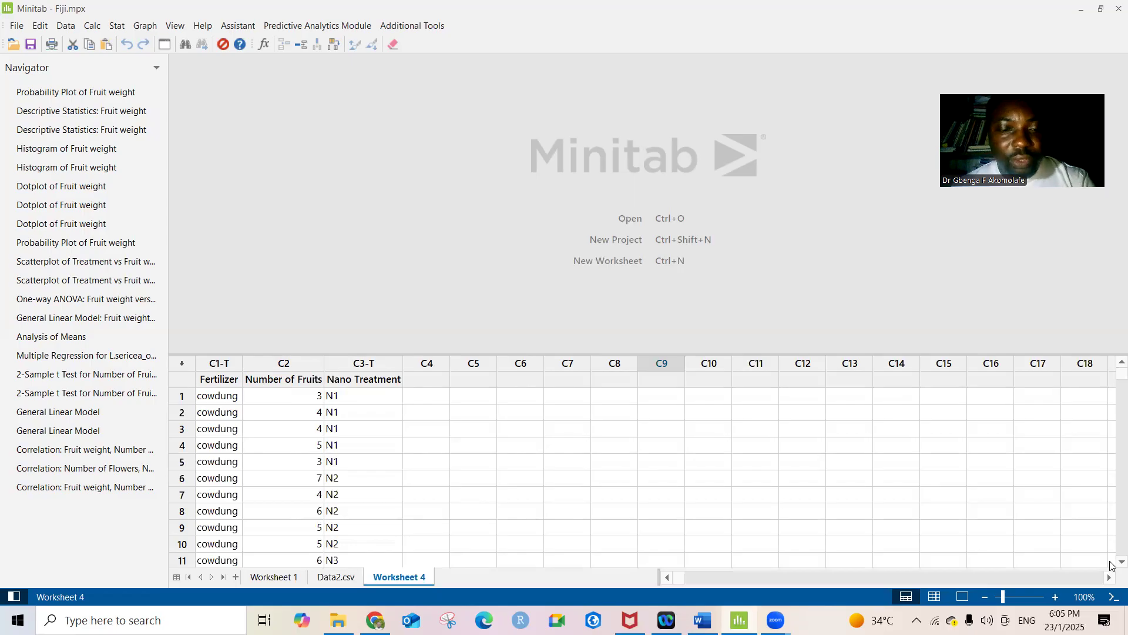
Look through the Fertilizer, Number of Fruits and Nano Treatment columns from the first rows to the end of the data.
scroll(1112, 566, down, 10)
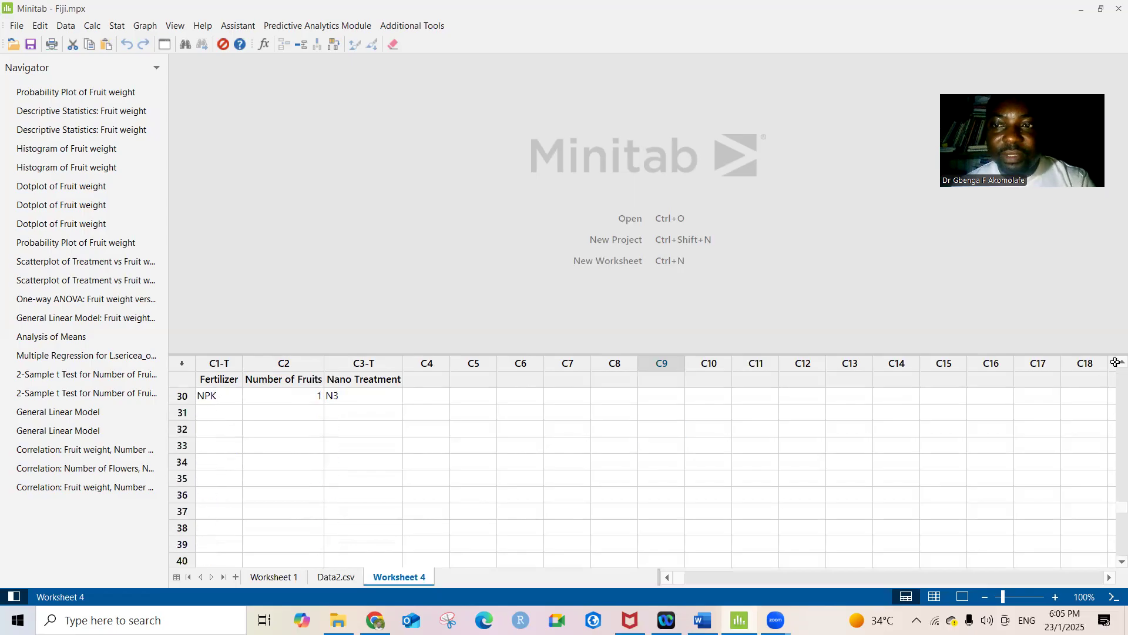
scroll(1115, 362, up, 10)
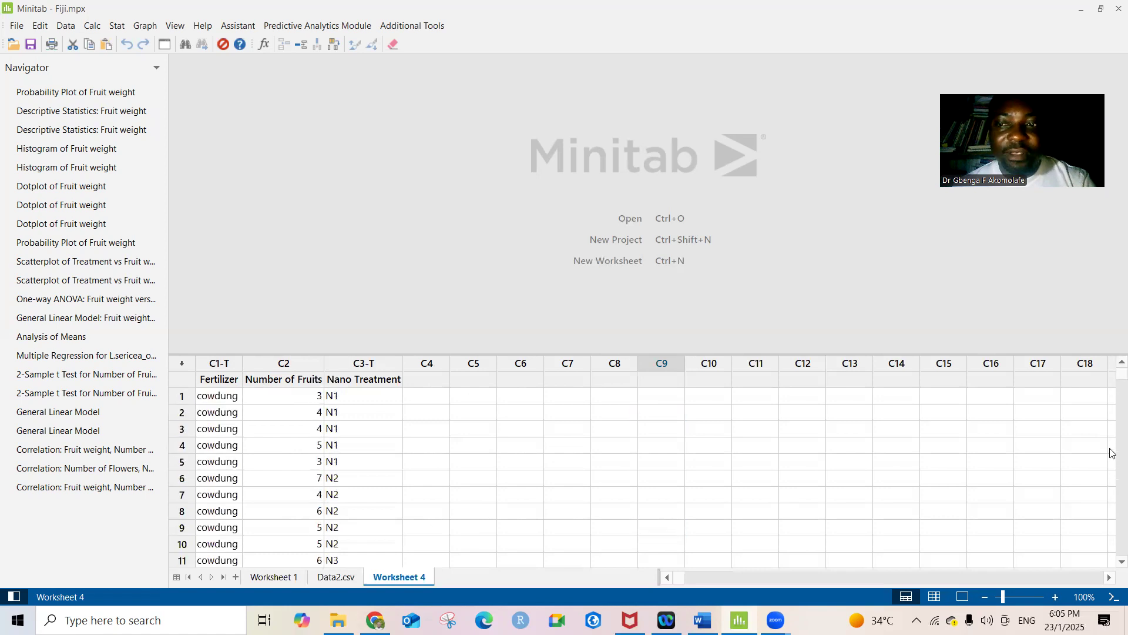
scroll(1110, 561, down, 1)
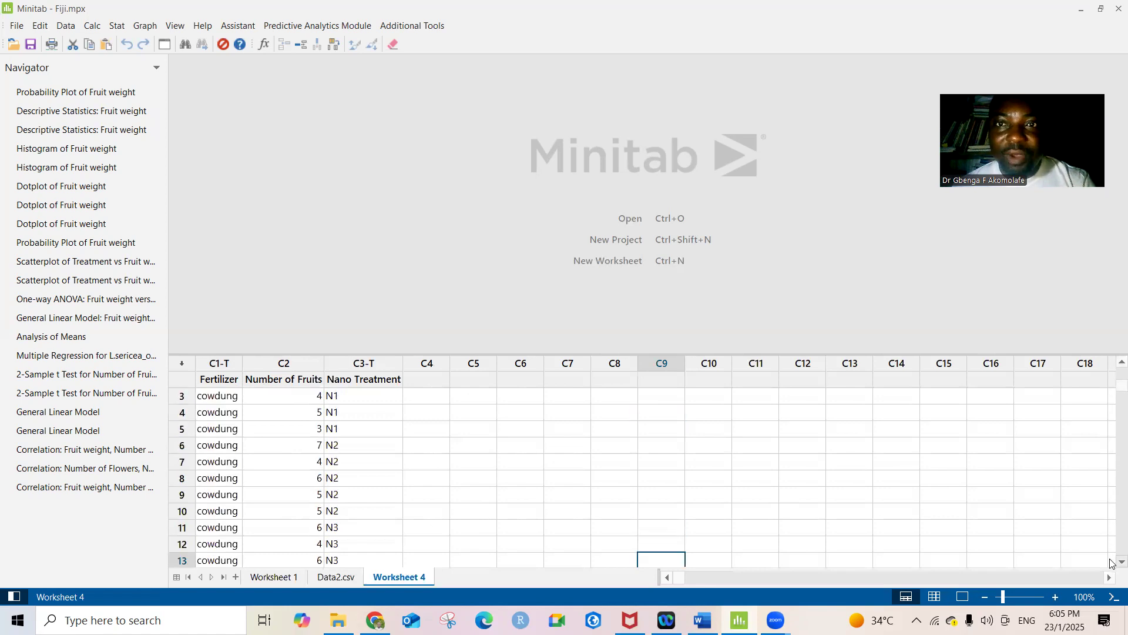
scroll(1111, 563, down, 7)
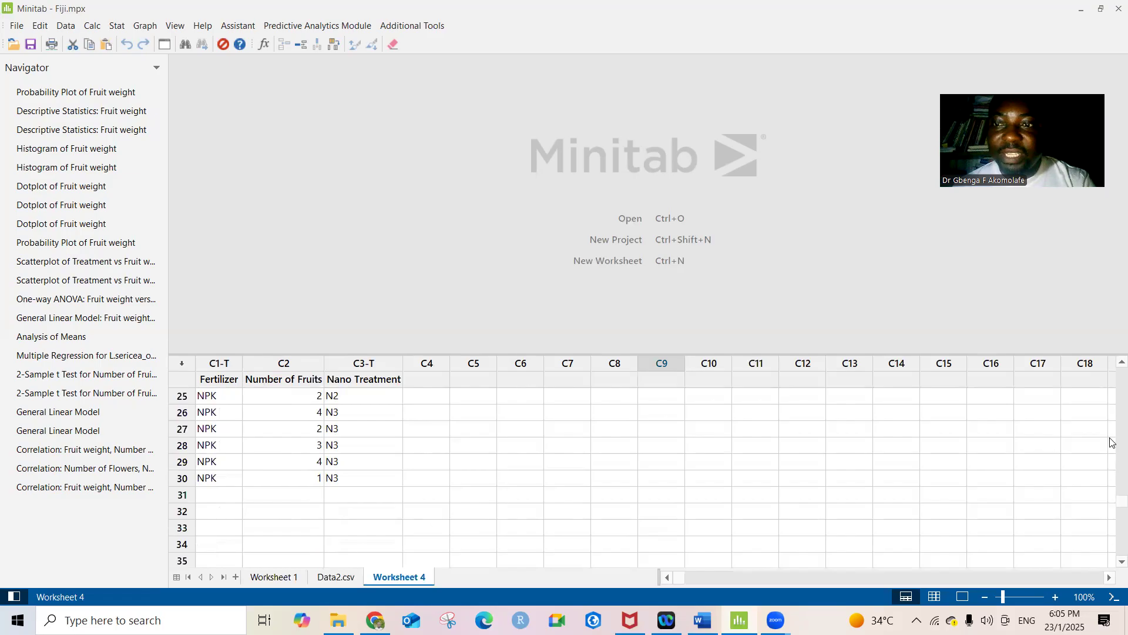
scroll(1108, 368, up, 7)
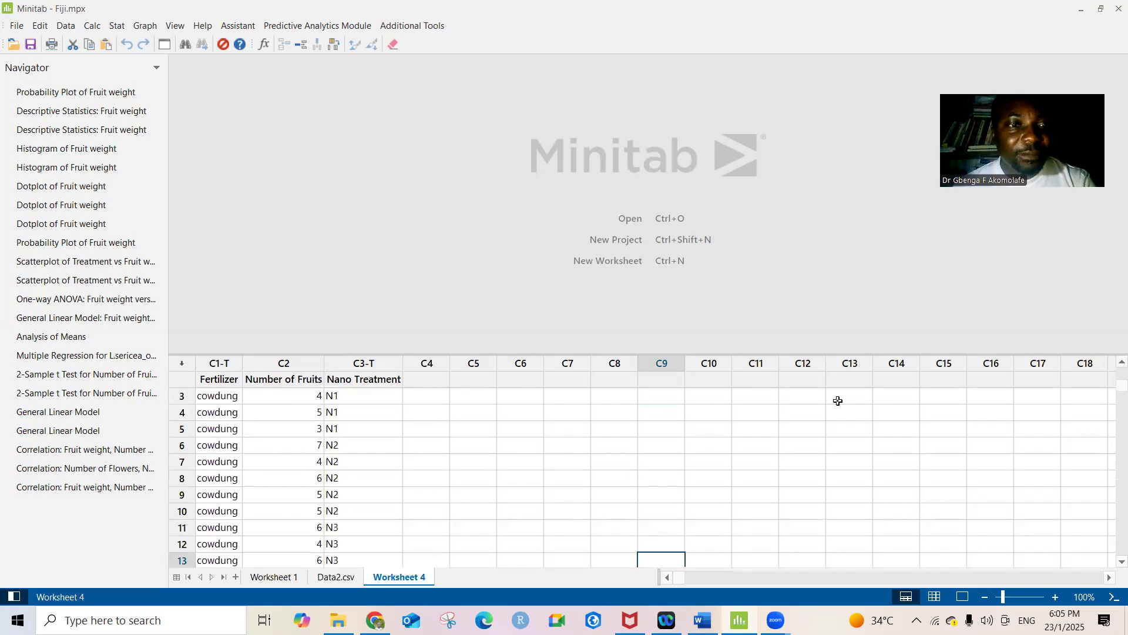
Go down the Fertilizer column through the NPK entries to the last data row, row 30.
click(217, 548)
key(Down)
key(Down)
key(Down)
key(Down)
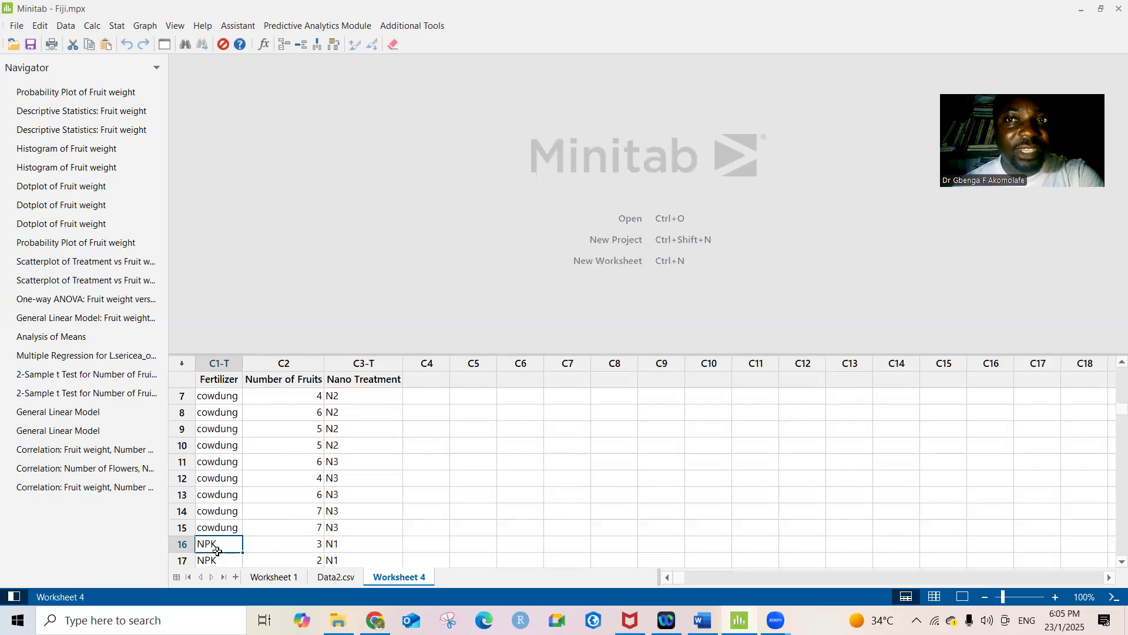
key(Down)
key(Down)
key(Down)
key(Down)
key(Down)
key(Down)
key(Down)
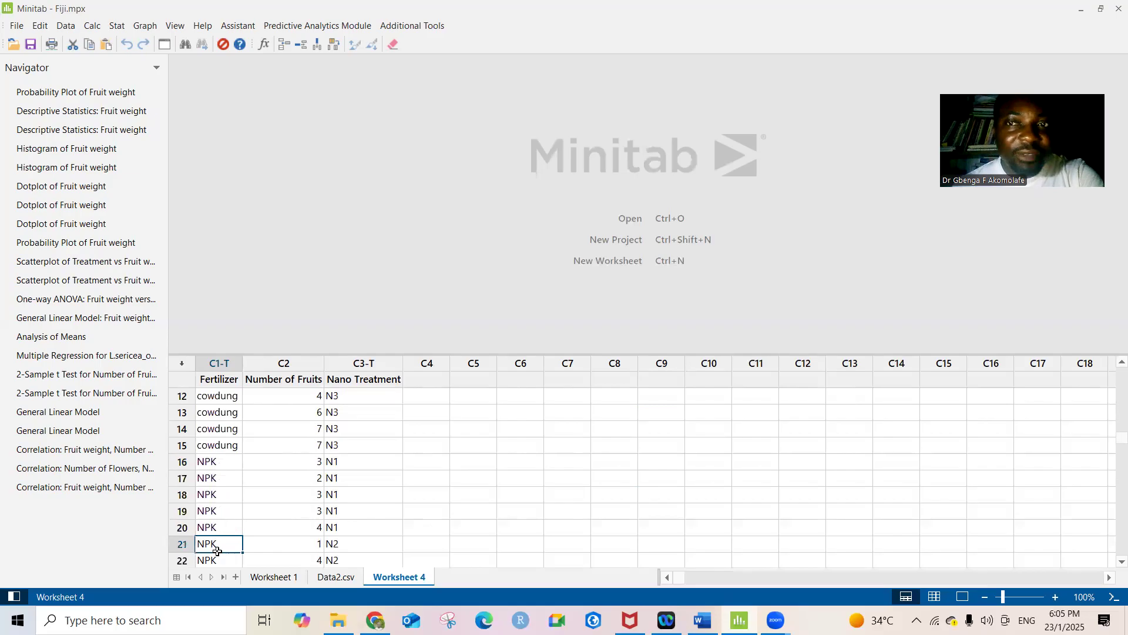
key(Down)
key(Down)
key(Down)
key(Down)
key(Down)
key(Down)
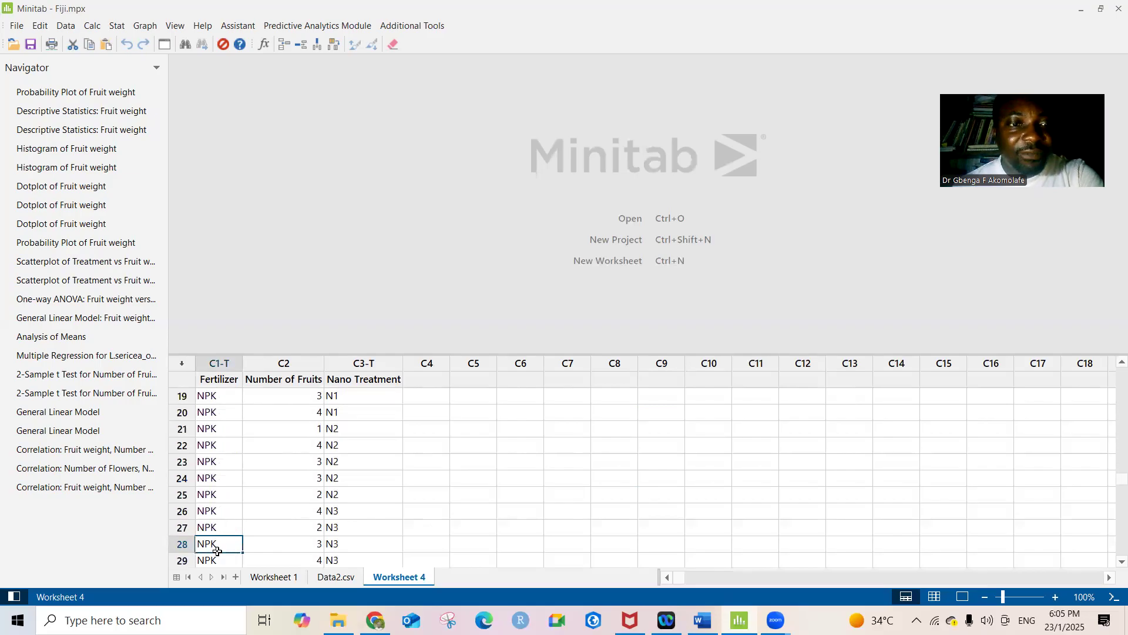
key(Down)
Go back up the Fertilizer column to its heading and select the Number of Fruits heading.
key(Up)
key(Up)
key(Up)
key(Up)
key(Up)
key(Up)
key(Up)
key(Up)
key(Up)
key(Up)
key(Up)
key(Up)
key(Up)
key(Up)
key(Up)
key(Up)
key(Up)
key(Up)
key(Up)
key(Up)
key(Up)
key(Up)
key(Up)
key(Up)
key(Up)
key(Up)
key(Up)
key(Up)
key(Up)
key(Up)
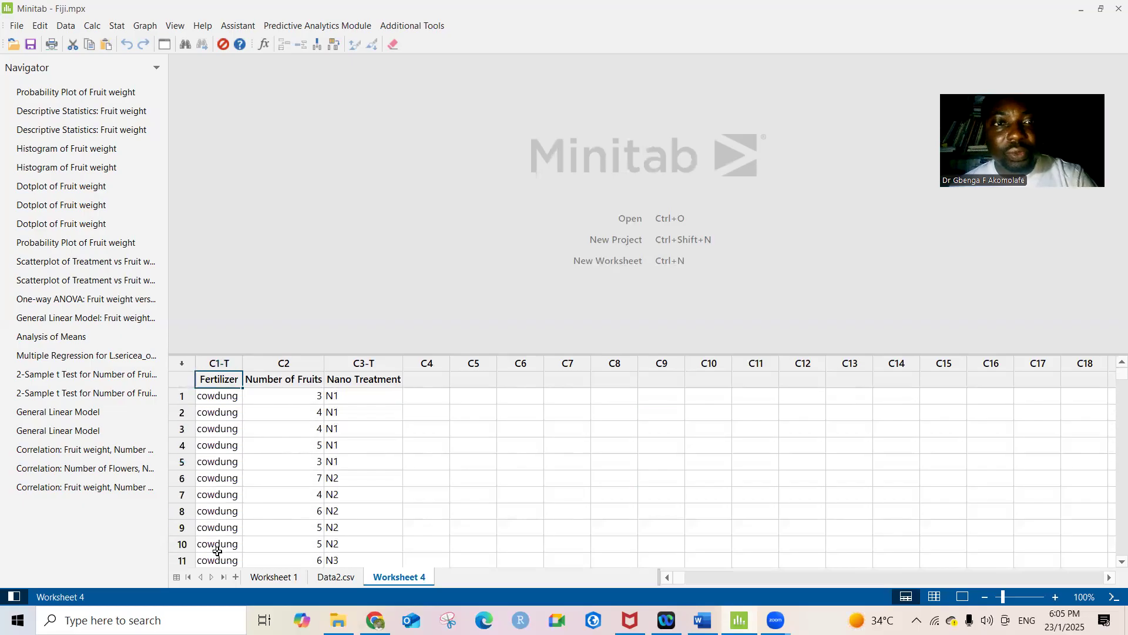
click(262, 377)
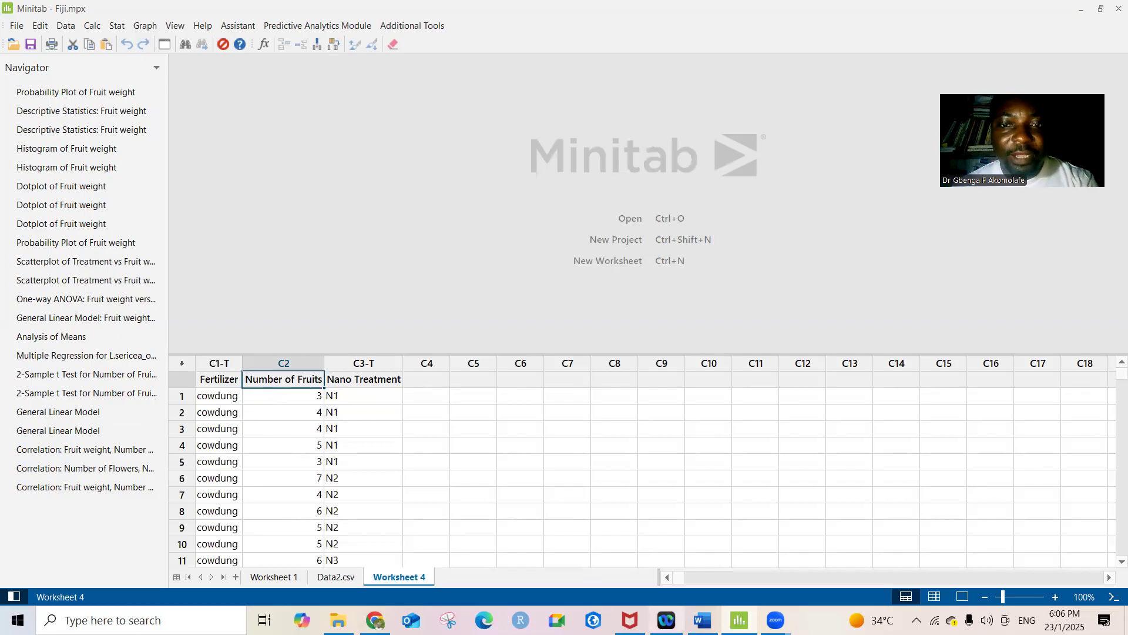
Switch to the Word manual and read the null hypothesis for the two fertilizers and the instruction on starting hypothesis tests.
click(702, 620)
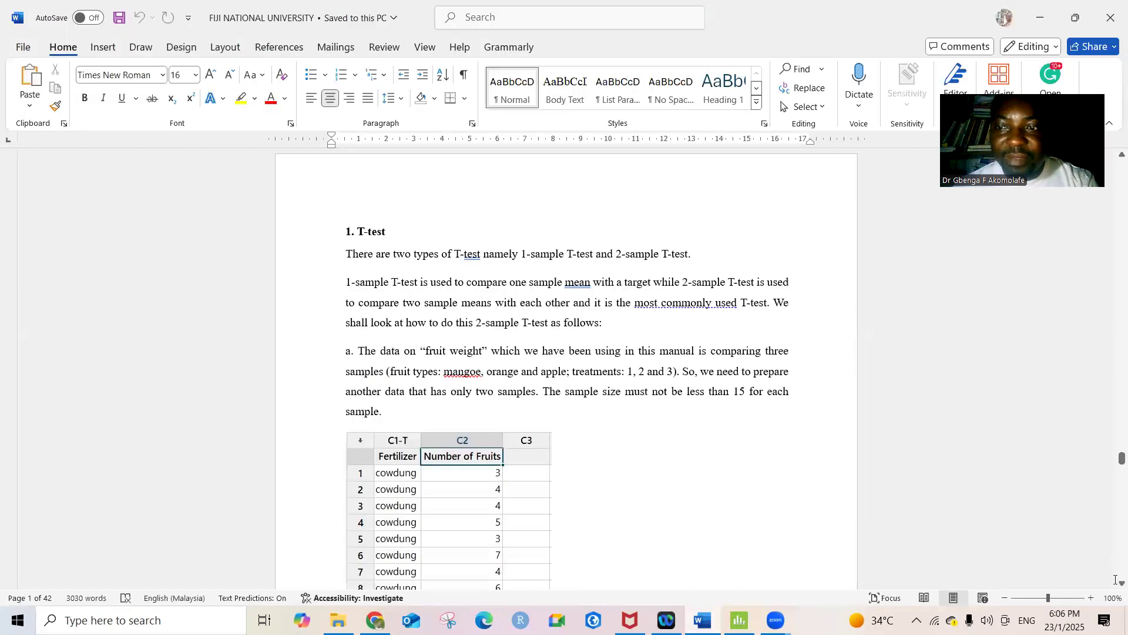
scroll(1109, 587, down, 4)
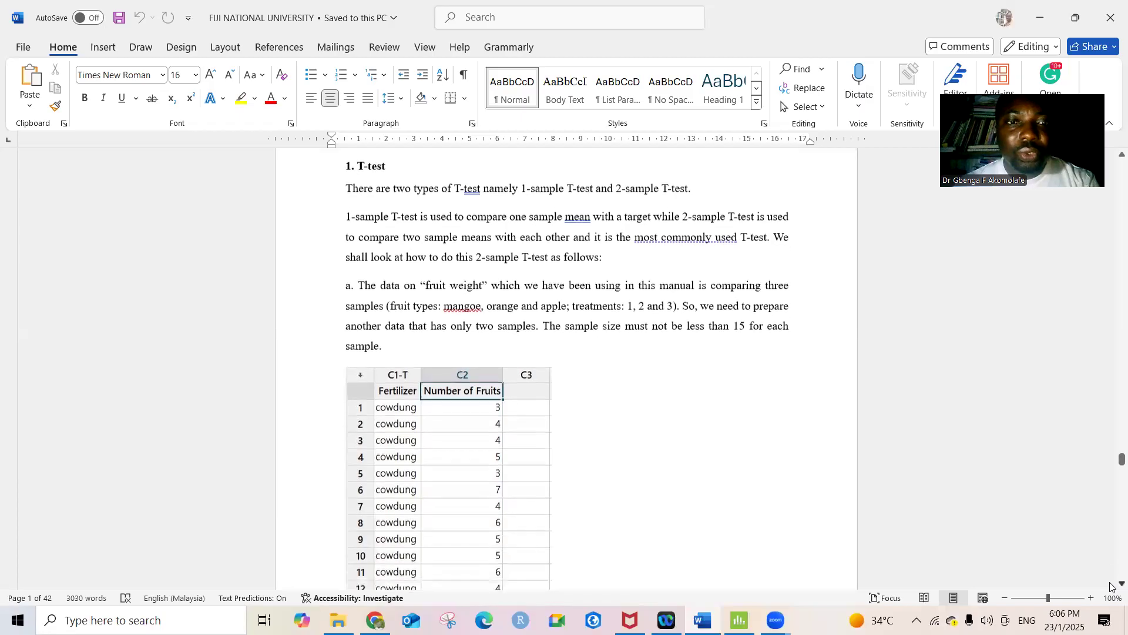
scroll(1110, 586, down, 10)
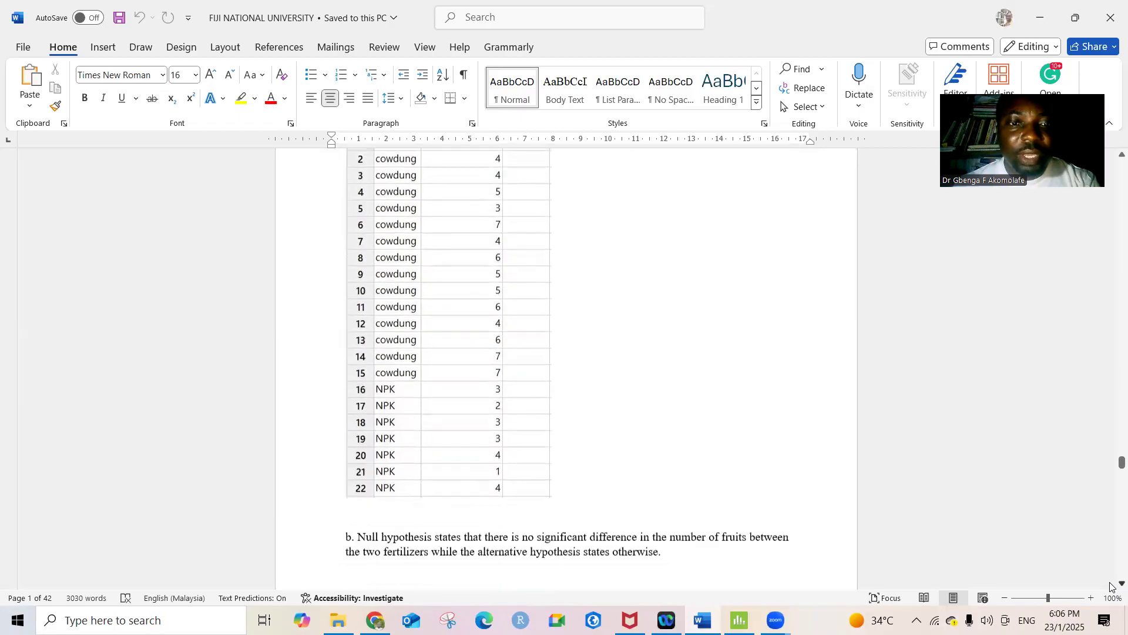
scroll(1109, 587, down, 2)
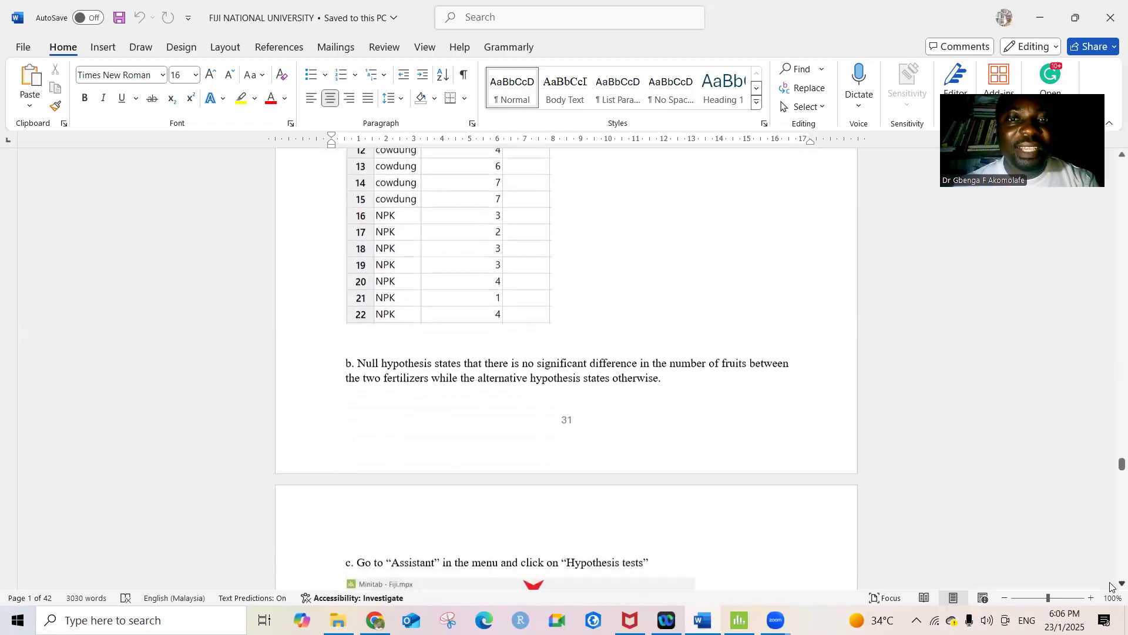
scroll(1109, 587, down, 1)
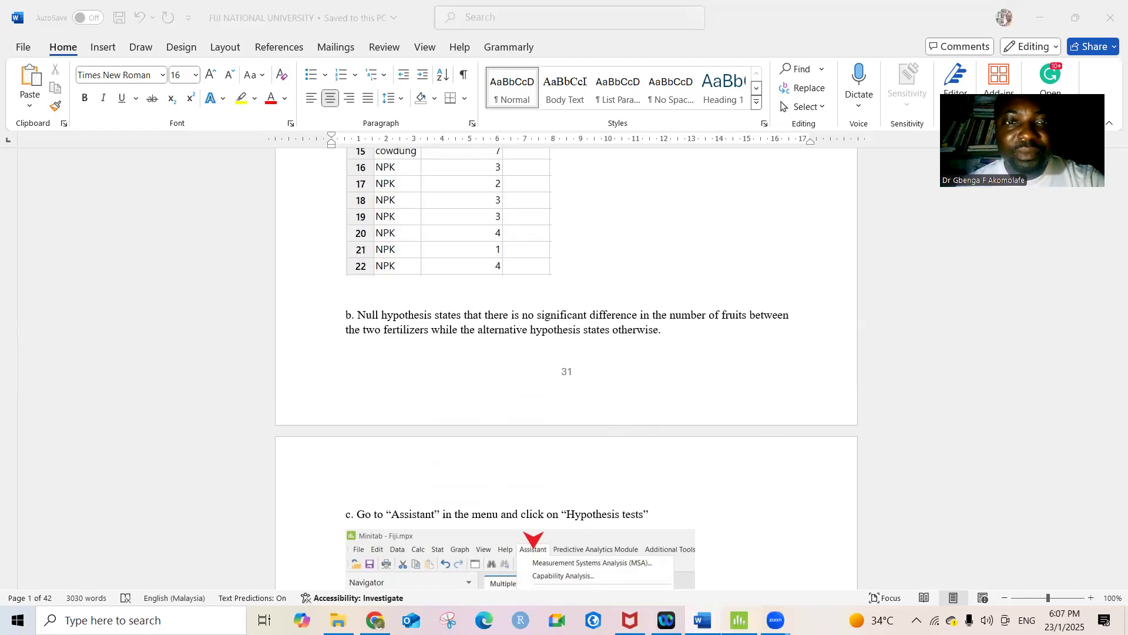
Switch to Minitab and set up the Assistant's 2-Sample t hypothesis test with both samples in one column and IDs in another.
click(739, 620)
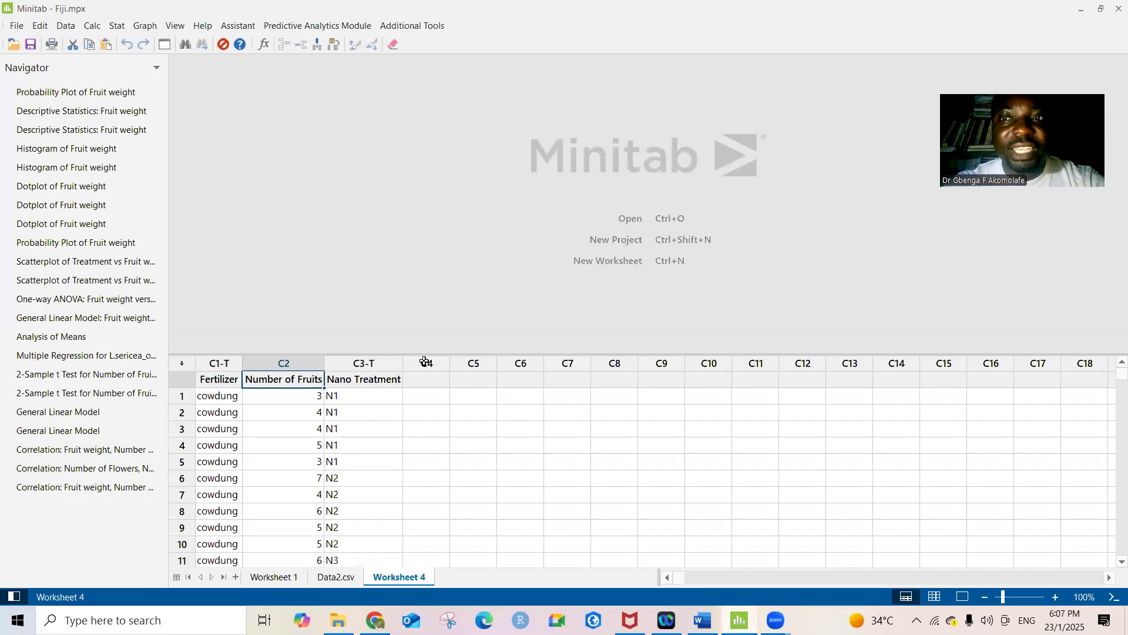
click(234, 28)
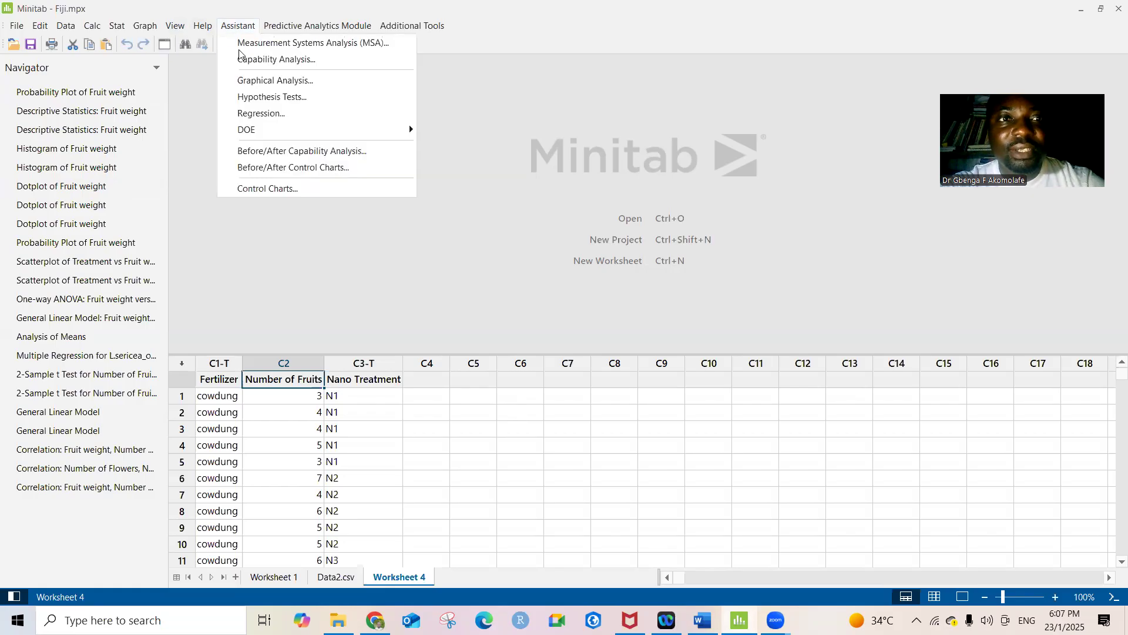
click(261, 96)
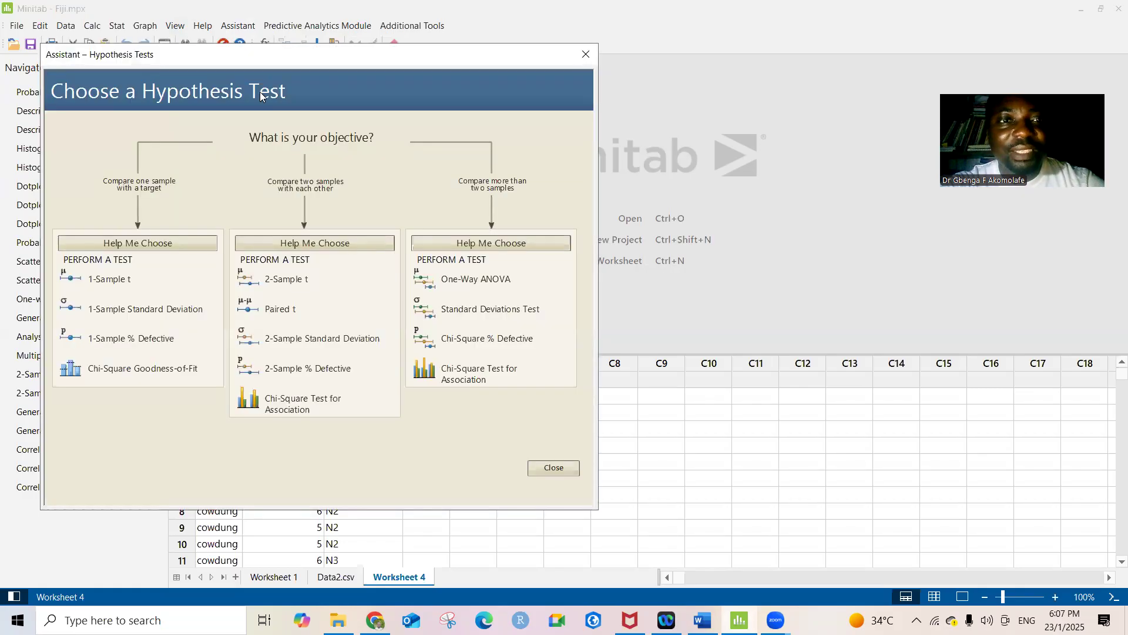
click(287, 280)
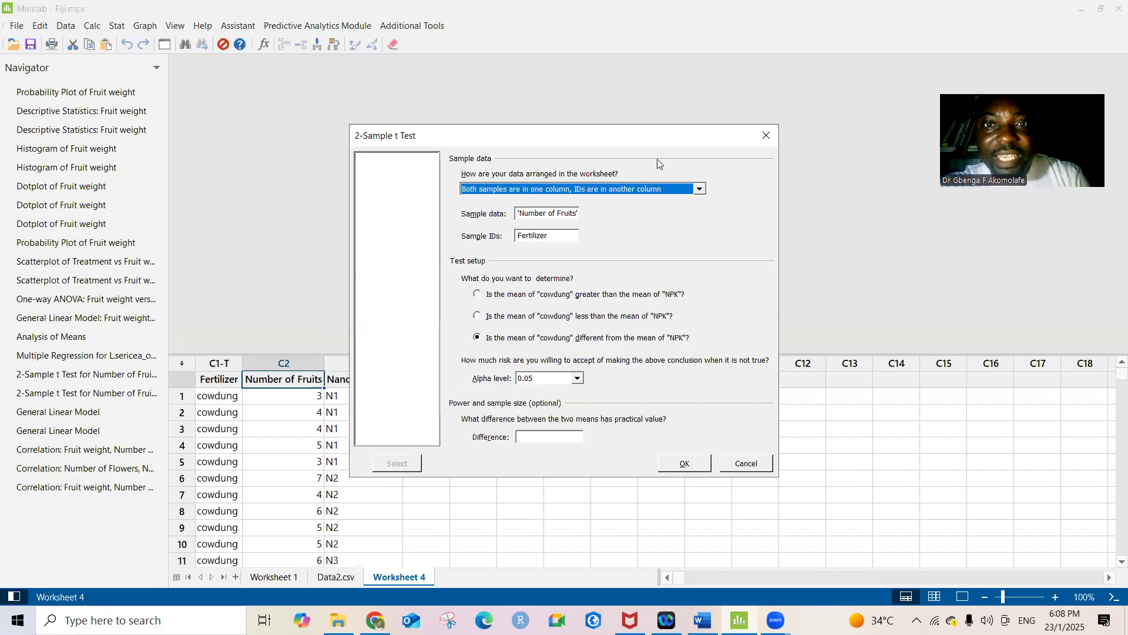
click(699, 190)
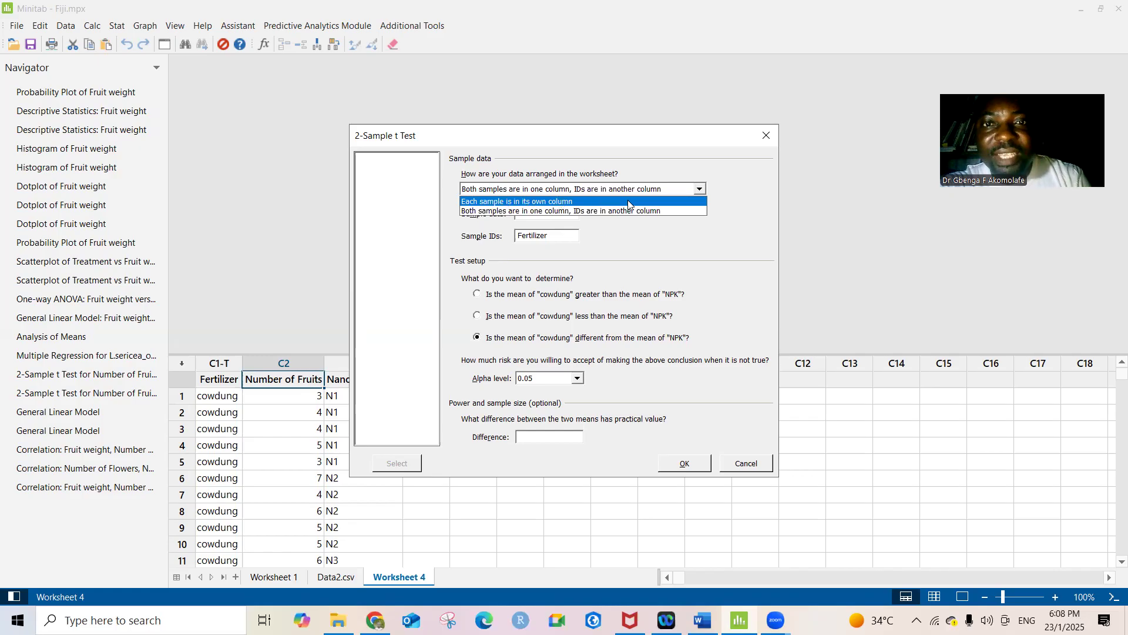
click(762, 212)
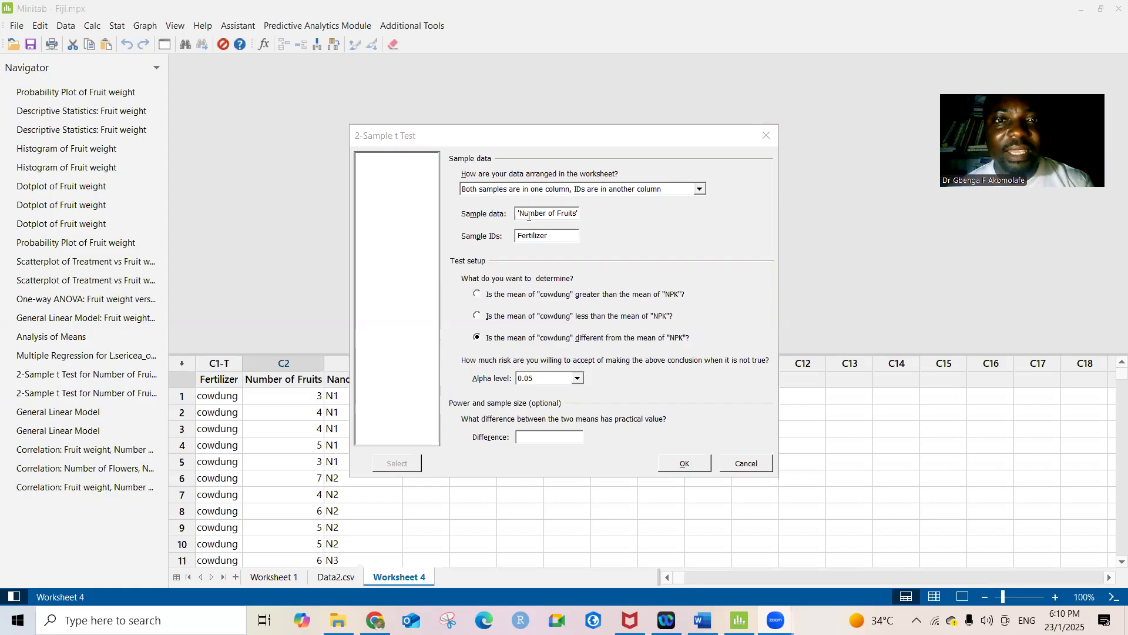
Clear the sample data entry of the 2-Sample t Test and assign the Number of Fruits column to it.
click(577, 215)
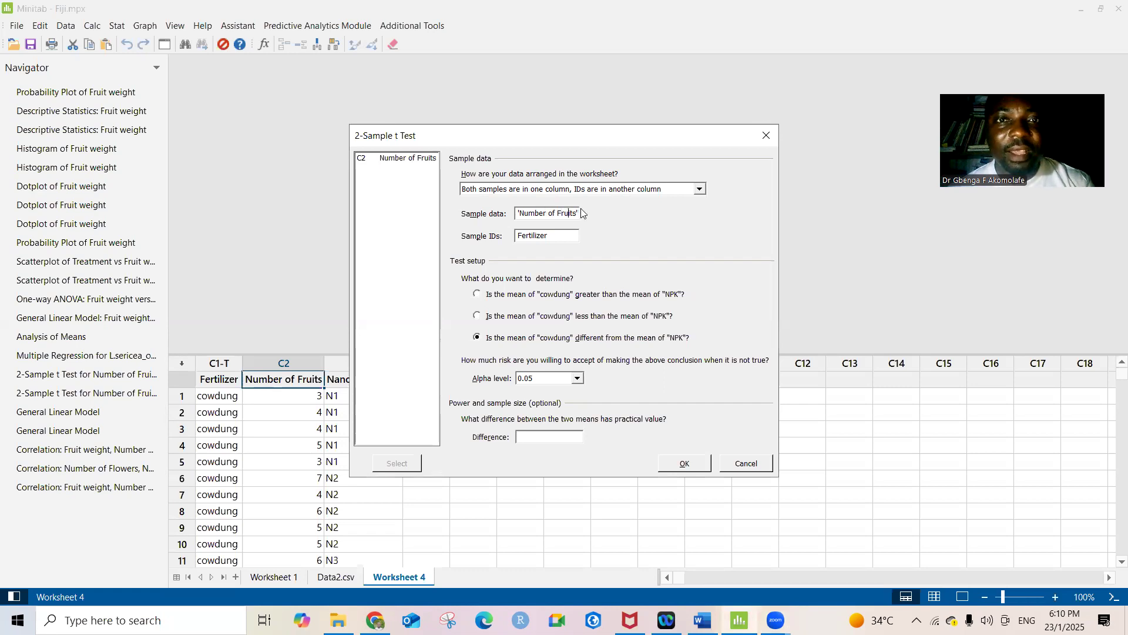
click(577, 211)
key(BackSpace)
key(BackSpace)
key(BackSpace)
key(BackSpace)
key(BackSpace)
key(BackSpace)
key(BackSpace)
key(BackSpace)
key(BackSpace)
key(BackSpace)
key(BackSpace)
key(BackSpace)
key(BackSpace)
key(BackSpace)
key(BackSpace)
key(BackSpace)
key(BackSpace)
key(BackSpace)
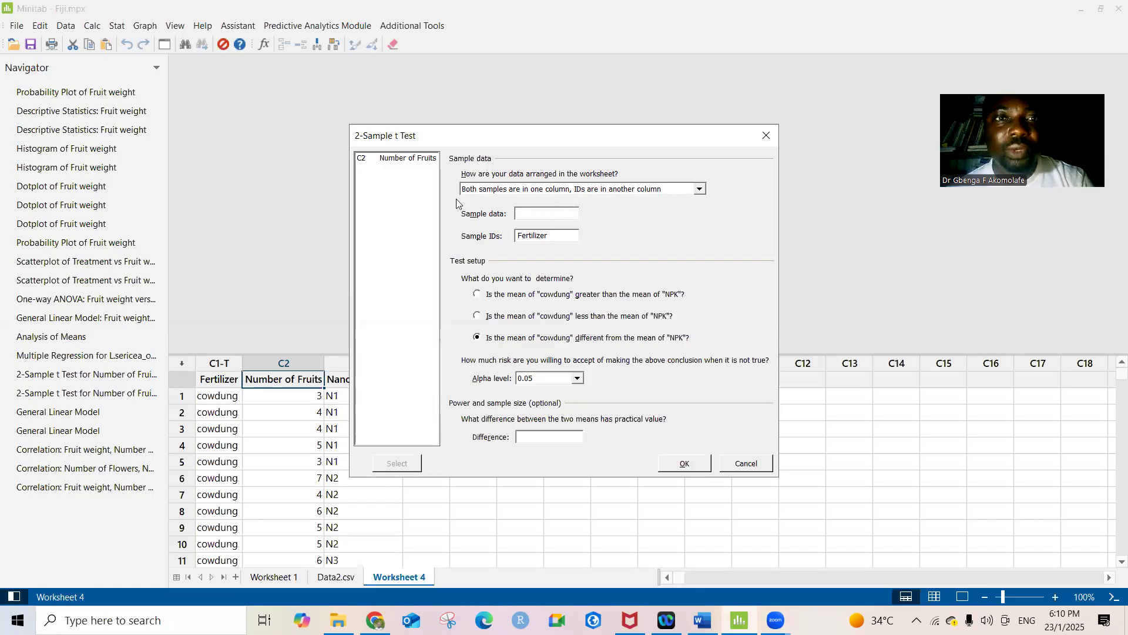
double_click(394, 166)
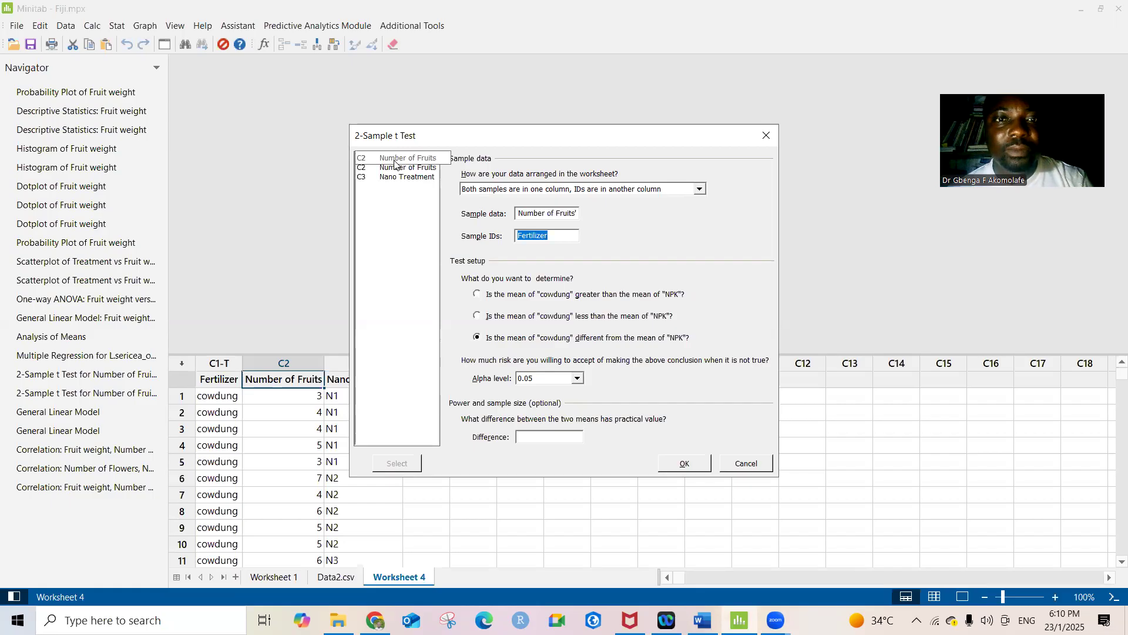
Clear the sample IDs entry and assign the Fertilizer column to it.
click(554, 235)
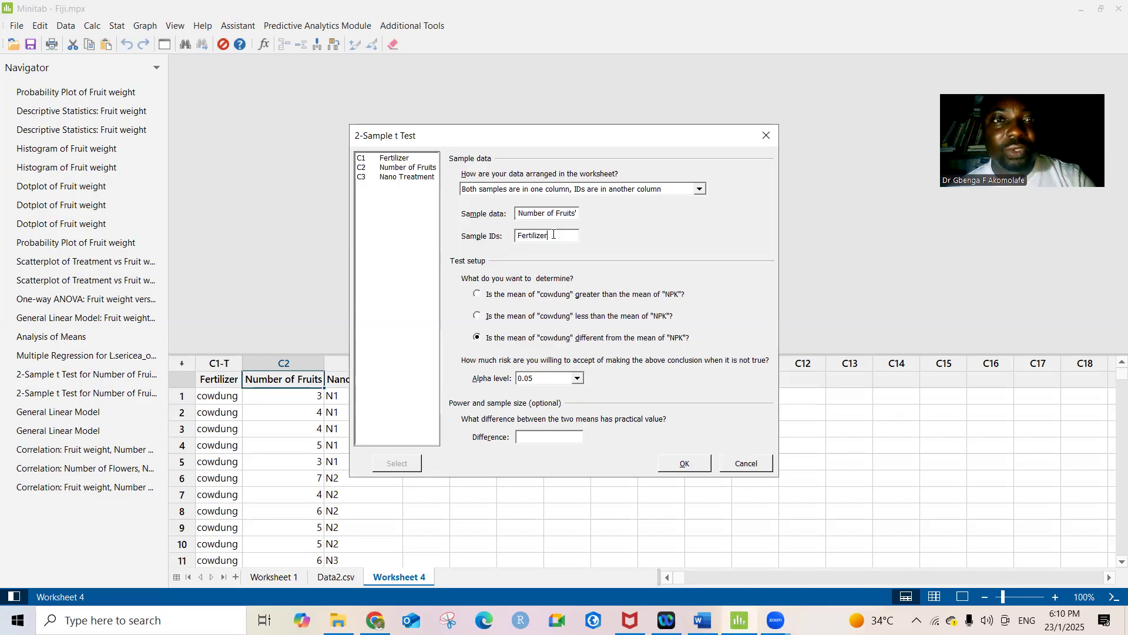
key(BackSpace)
key(BackSpace)
key(BackSpace)
key(BackSpace)
key(BackSpace)
key(BackSpace)
key(BackSpace)
key(BackSpace)
key(BackSpace)
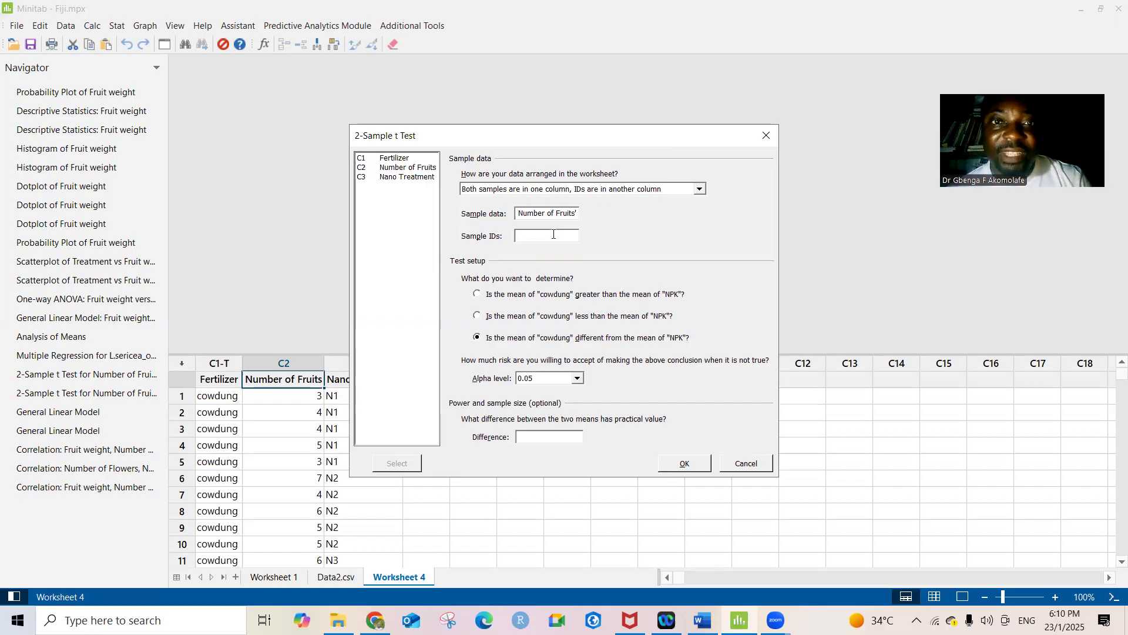
double_click(388, 158)
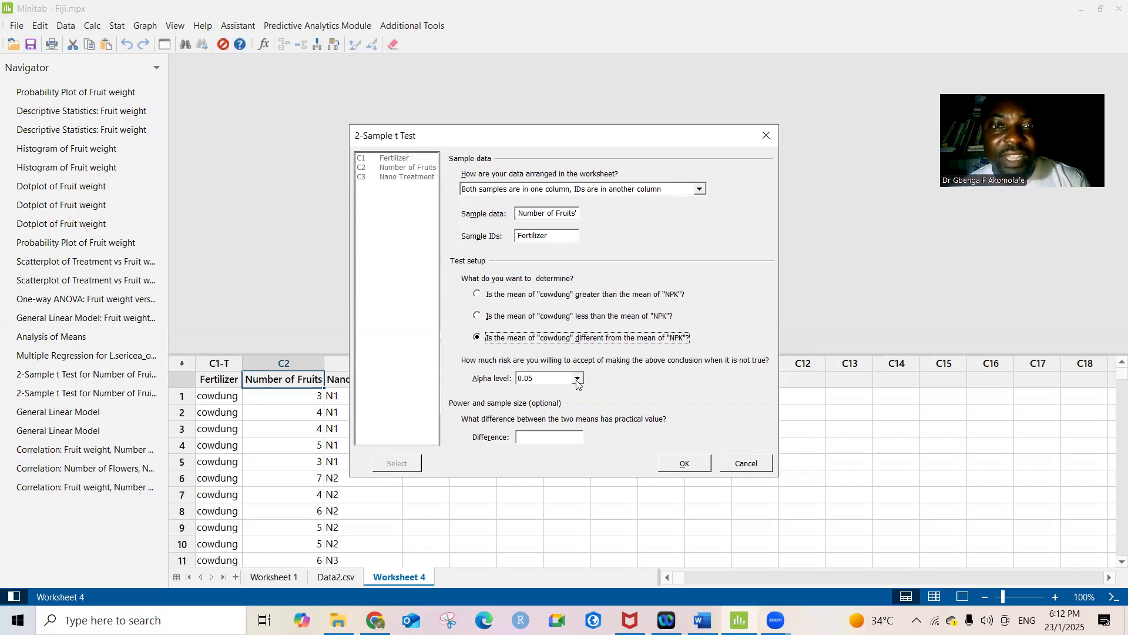
Choose an alpha level of 0.05 and run the 2-Sample t Test.
click(578, 379)
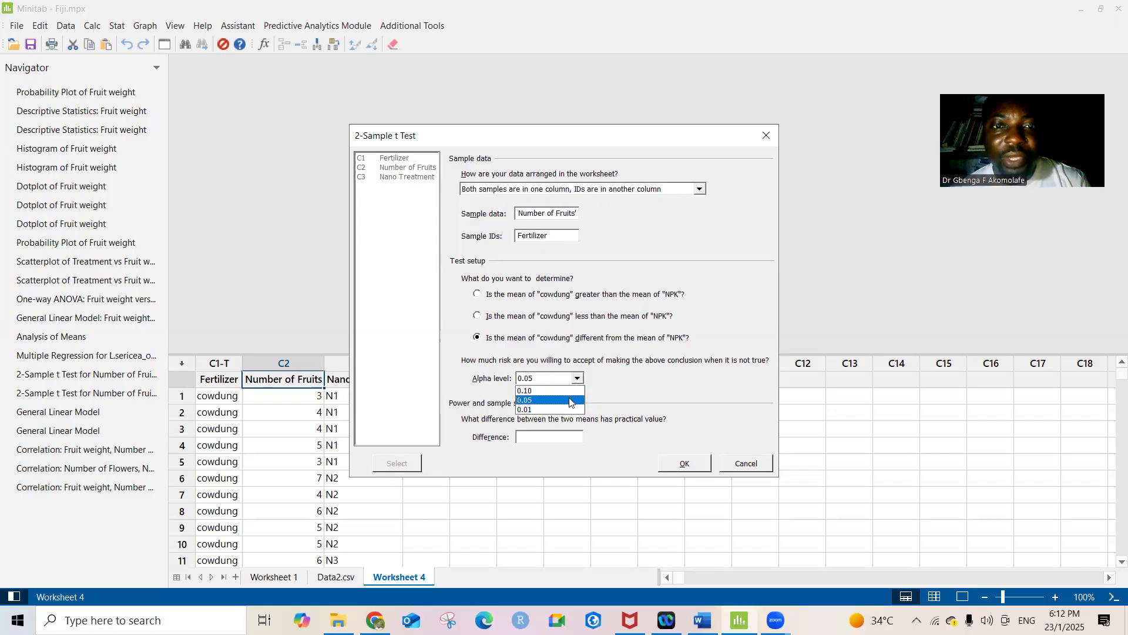
click(570, 402)
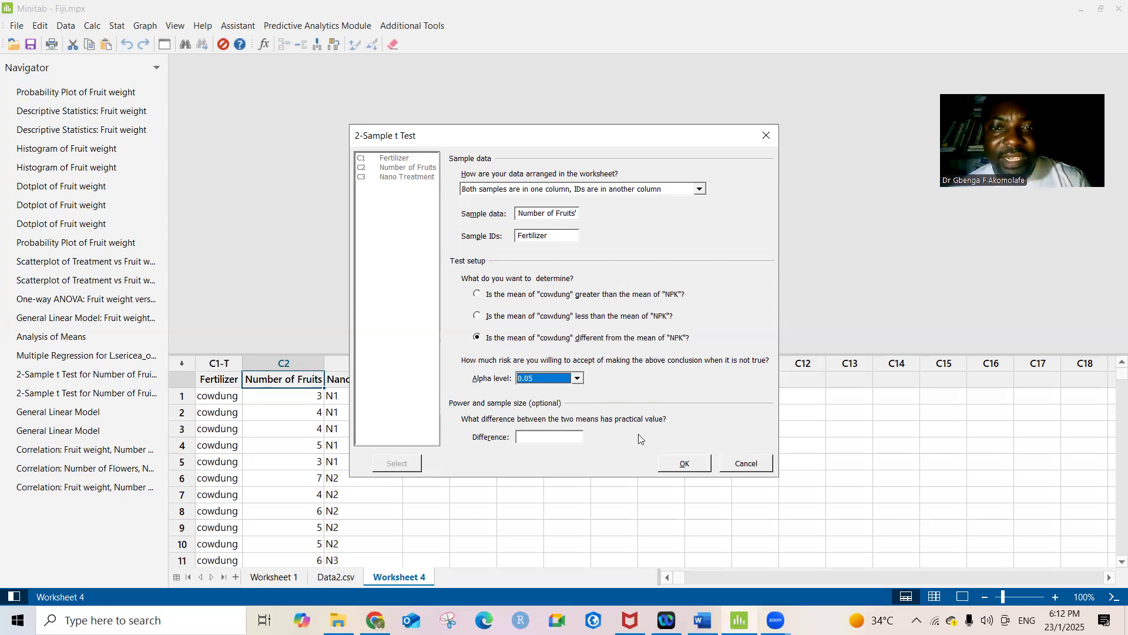
click(691, 467)
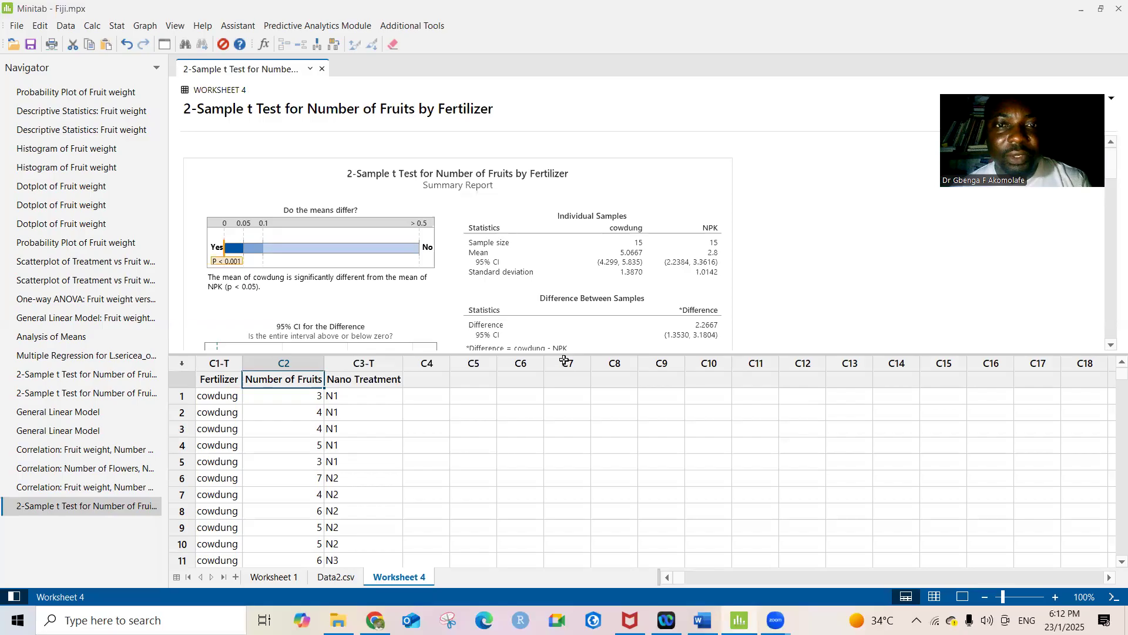
Enlarge the output area and examine the 2-Sample t Test's summary report, diagnostic report and report card.
drag(565, 352, 569, 490)
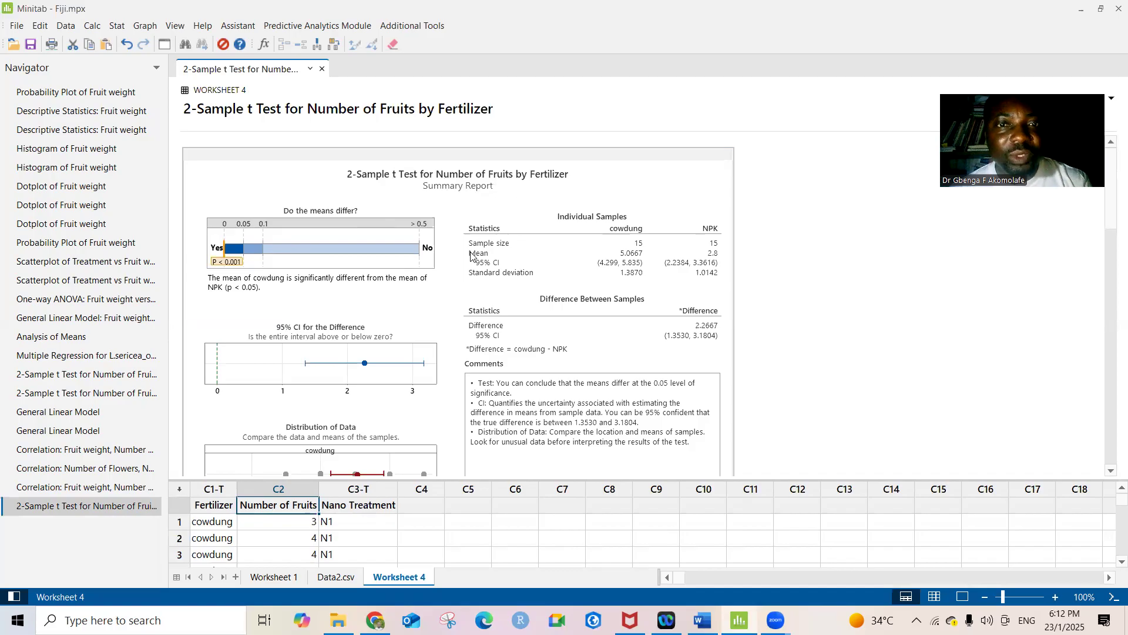
mouse_move(325, 294)
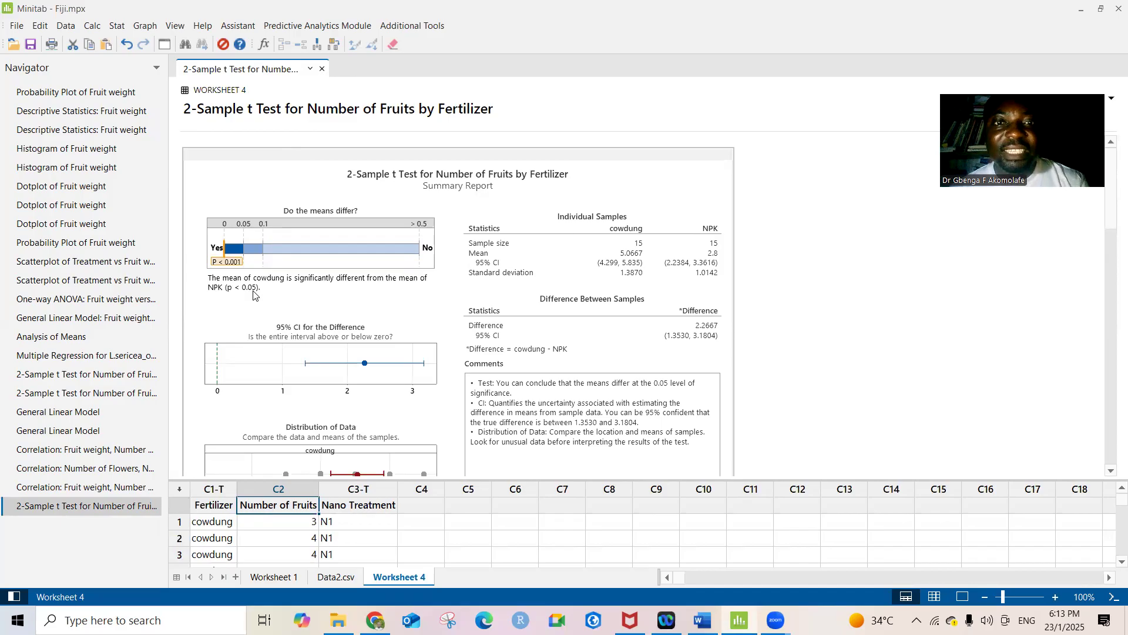
mouse_move(410, 291)
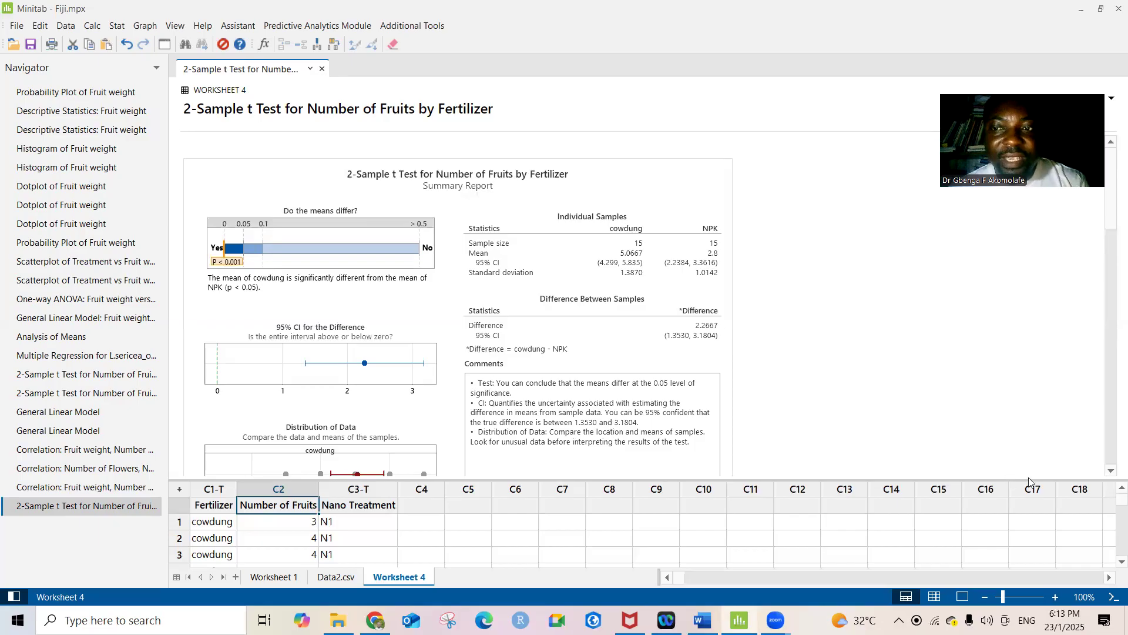
click(1111, 471)
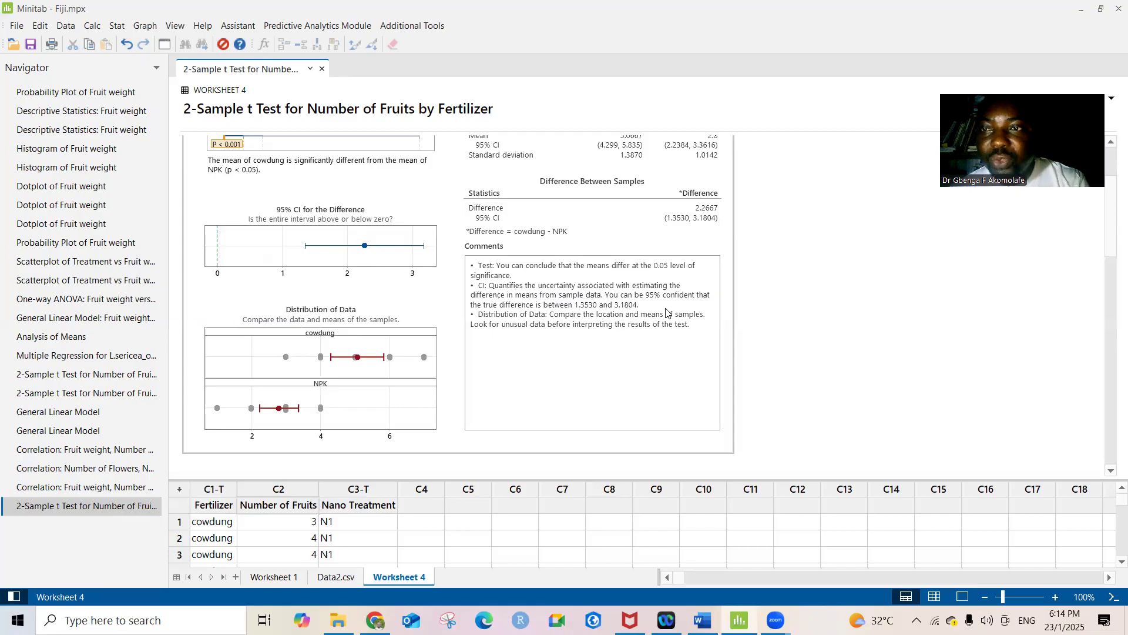
click(1110, 471)
drag(1111, 471, 1110, 470)
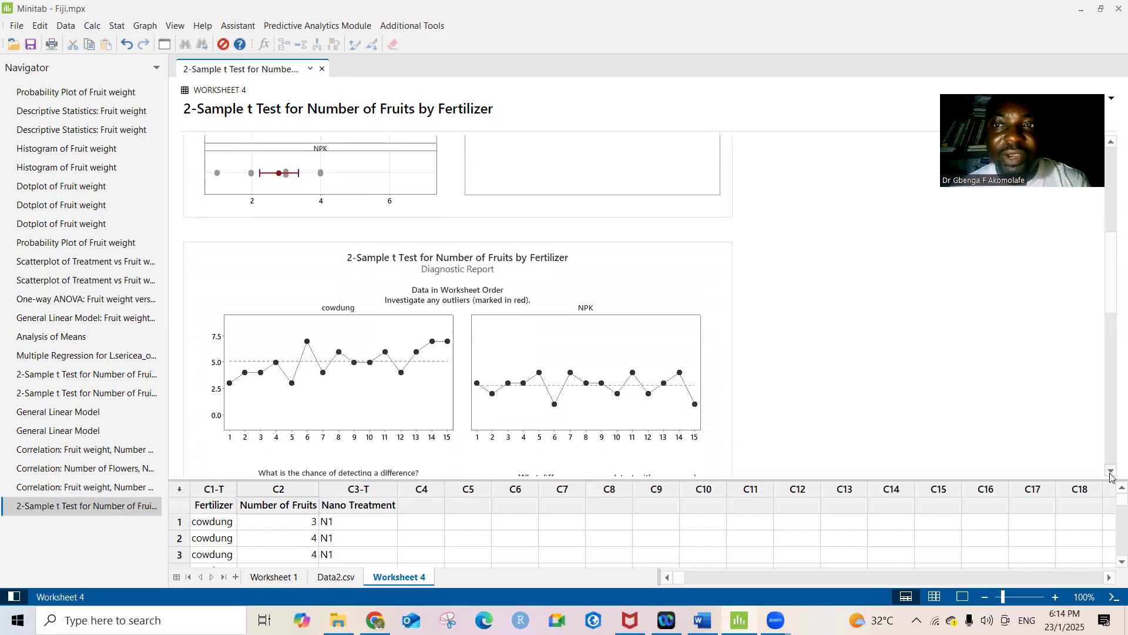
drag(1111, 471, 1110, 472)
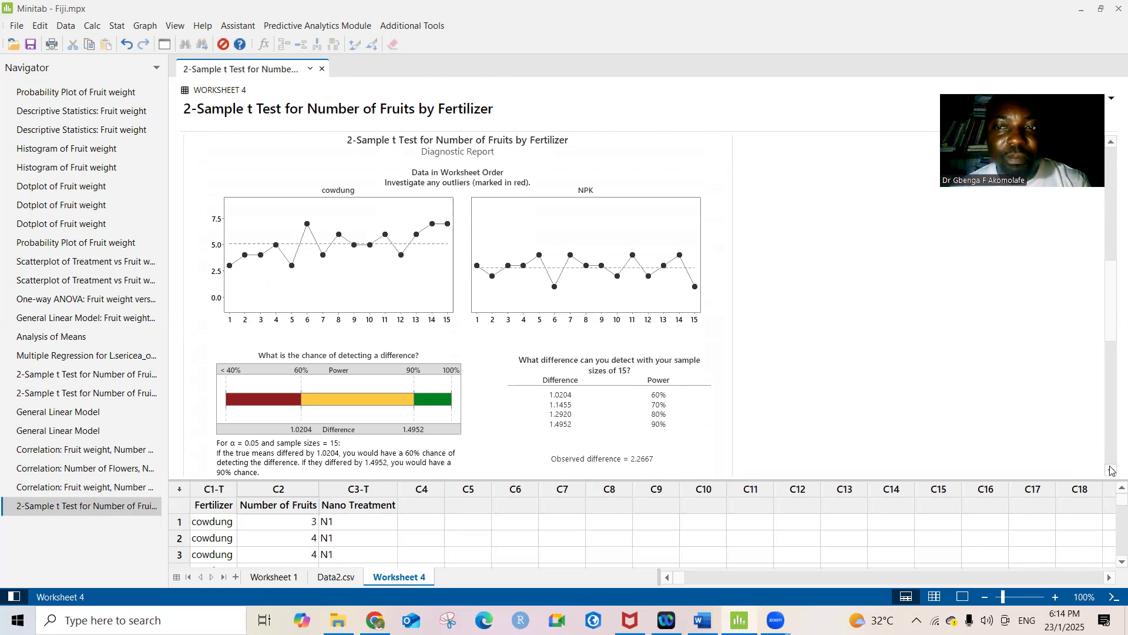
drag(1110, 472, 1110, 472)
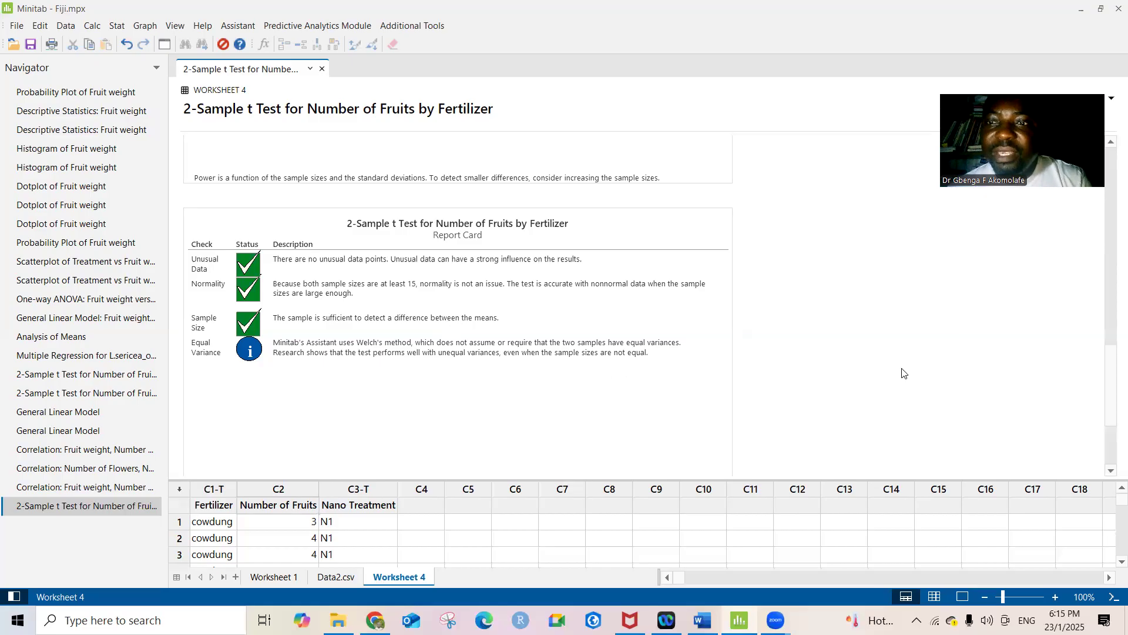
drag(1112, 363, 1109, 283)
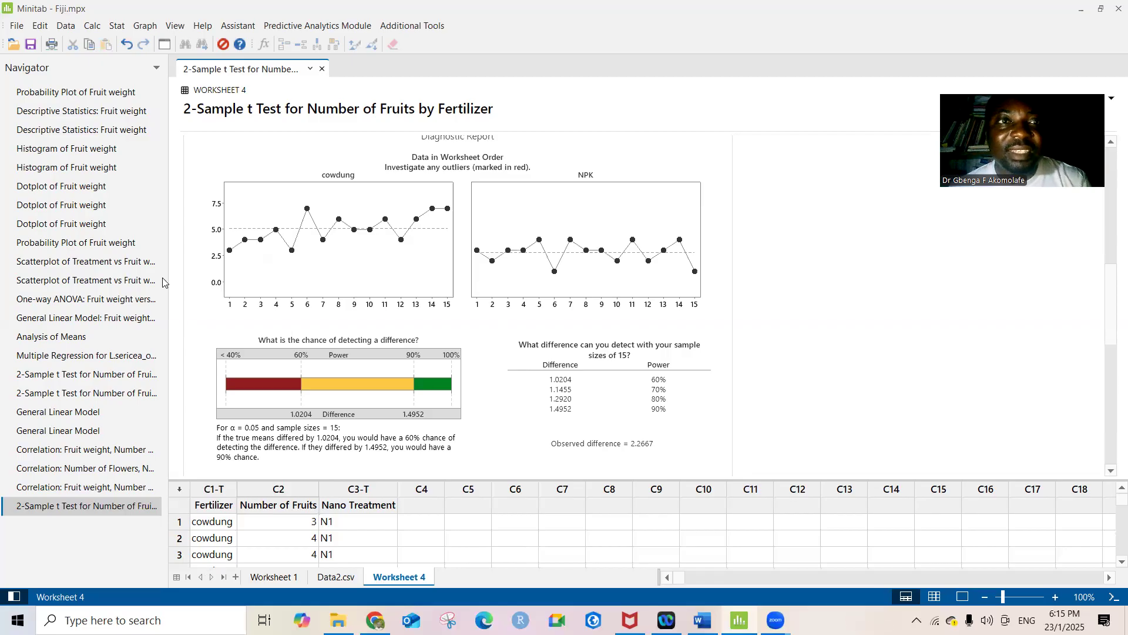
Start the Assistant's 1-Sample t hypothesis test with Number of Fruits as the data column.
click(229, 26)
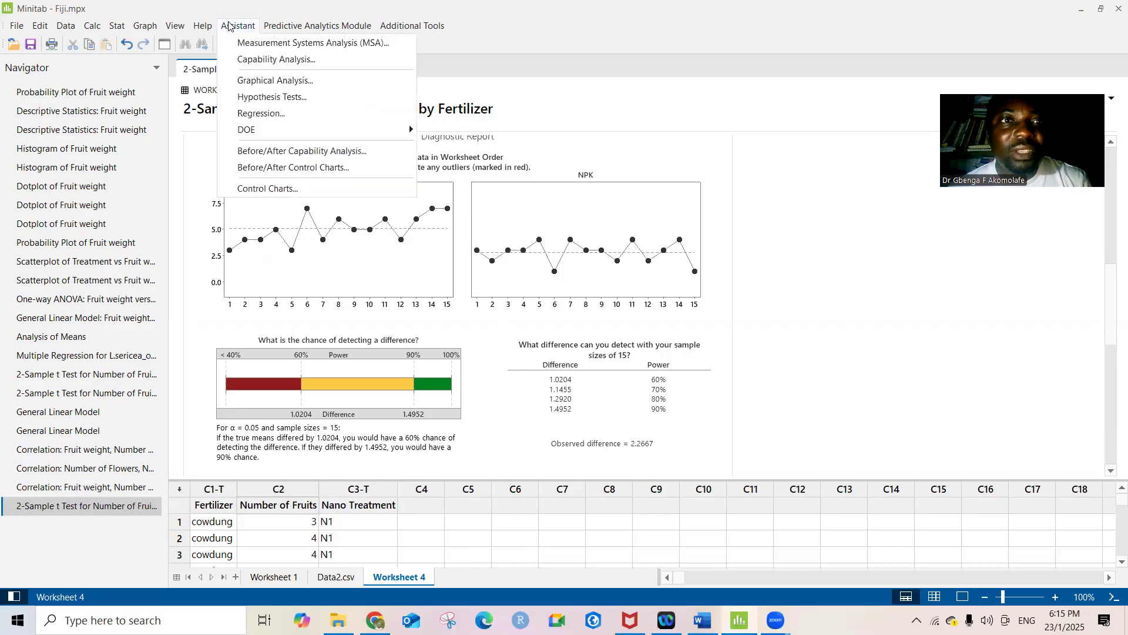
click(278, 97)
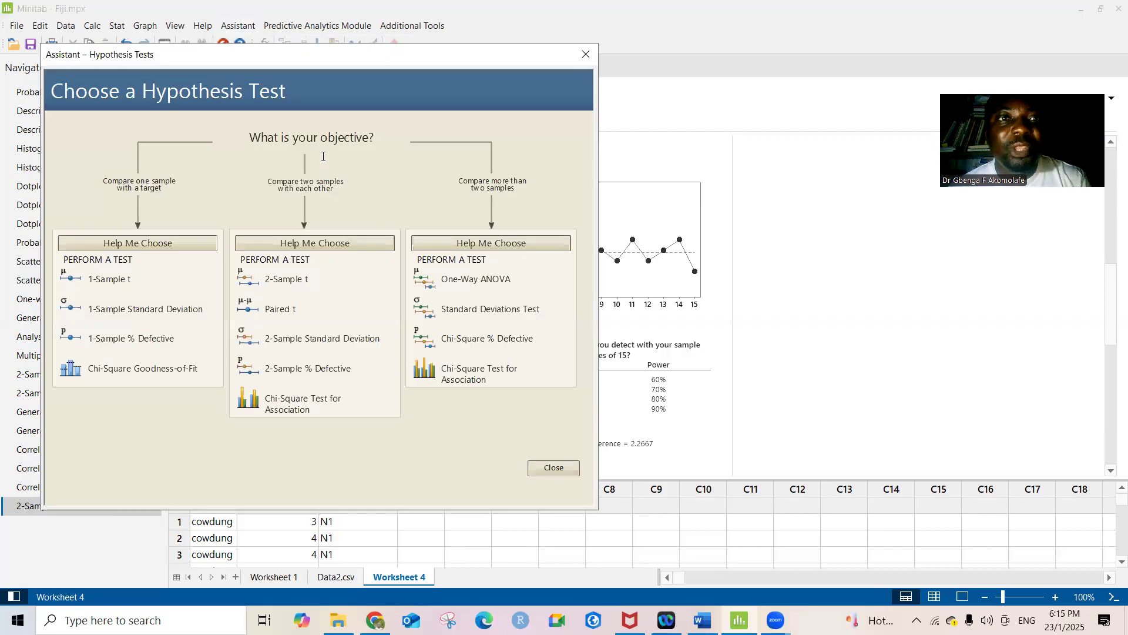
click(118, 278)
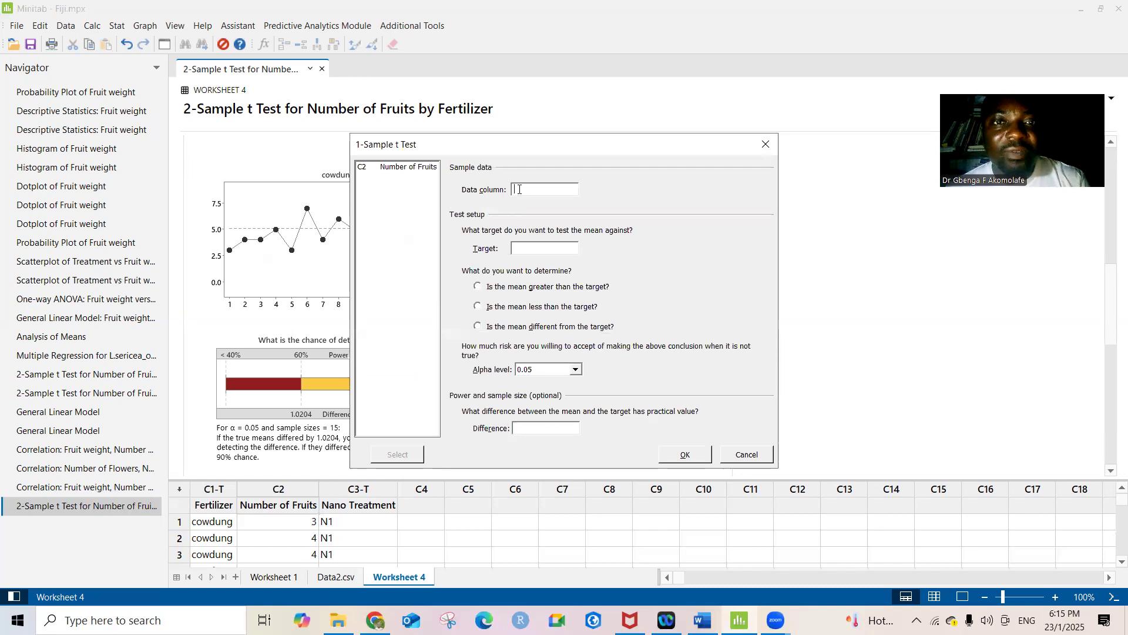
double_click(390, 168)
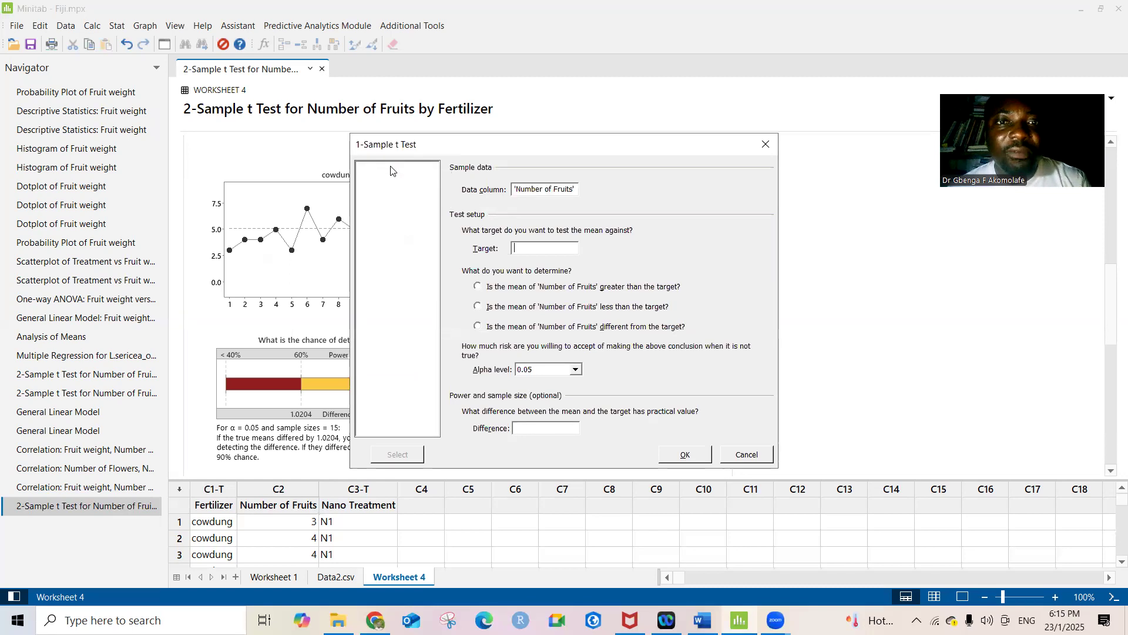
Set the target to 4.05, test whether the mean is different from it, and run the 1-Sample t Test.
click(543, 248)
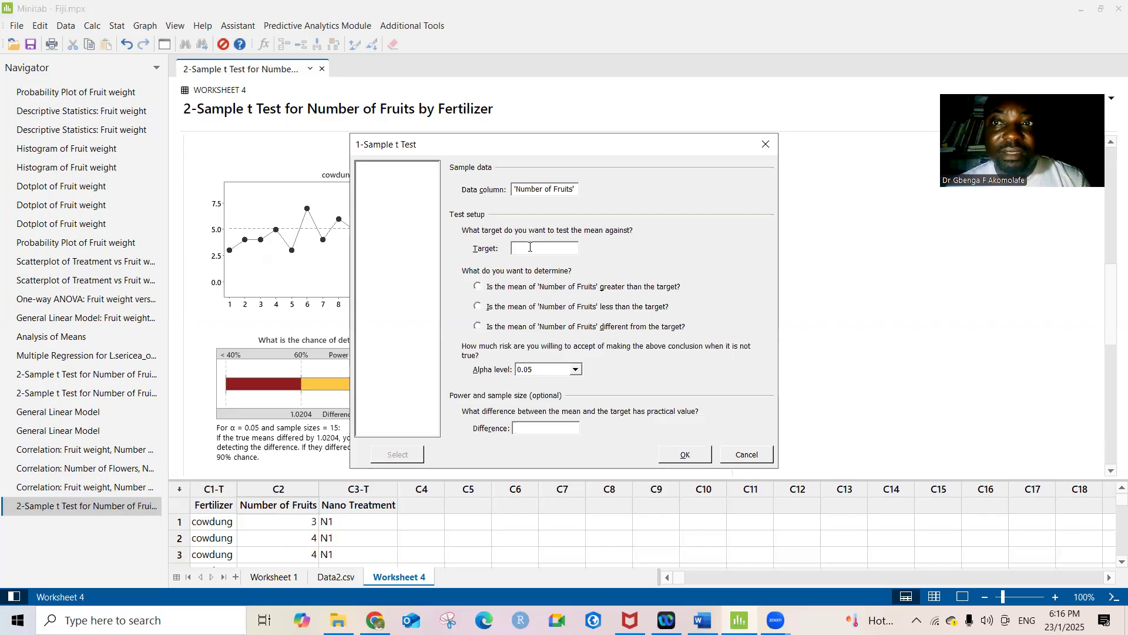
text(4.05)
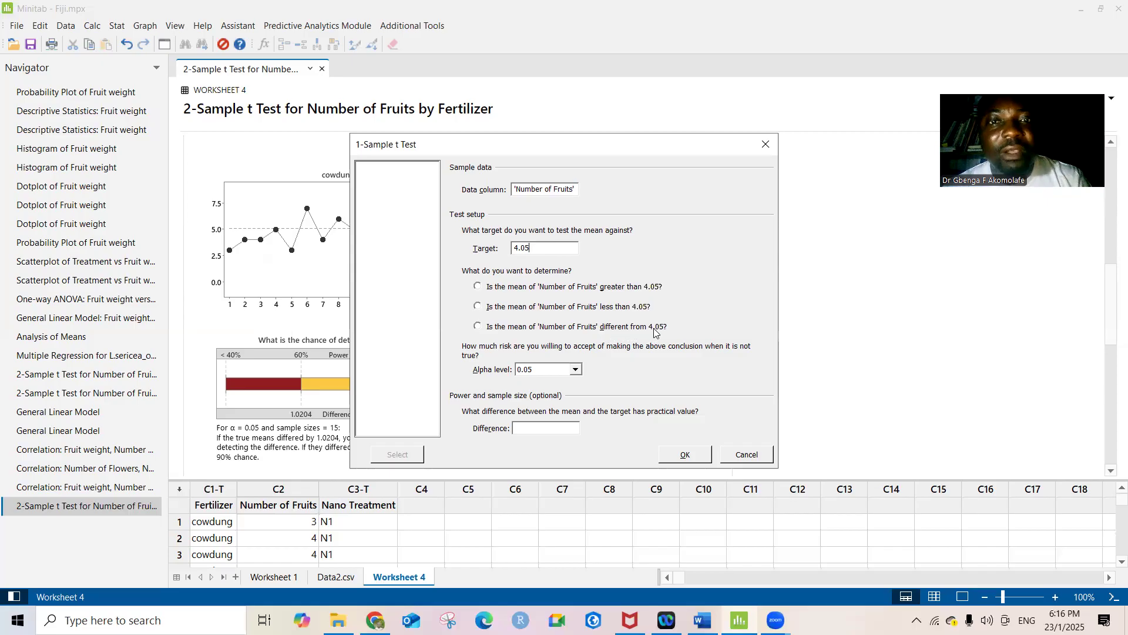
click(478, 327)
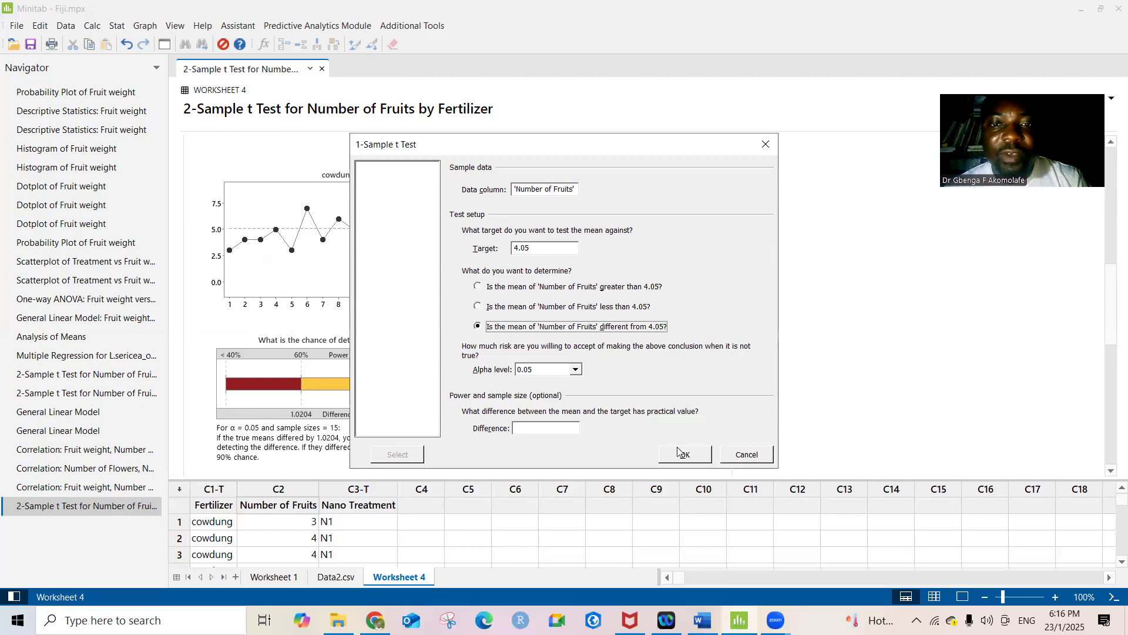
click(692, 462)
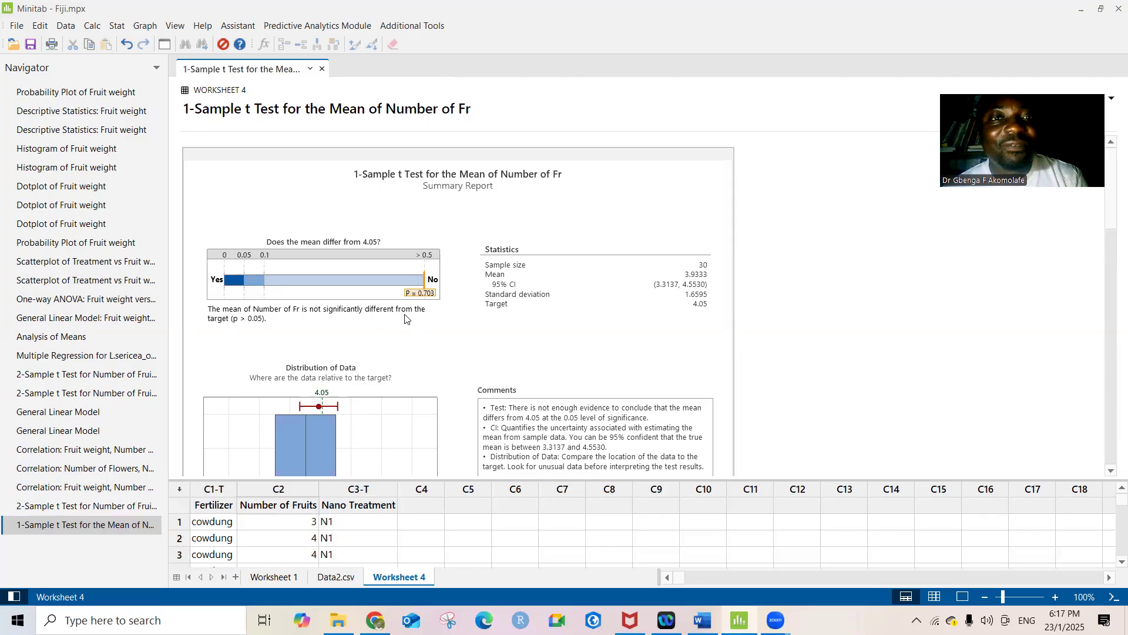
Examine the 1-Sample t Test output from the summary report through to the report card.
mouse_move(266, 324)
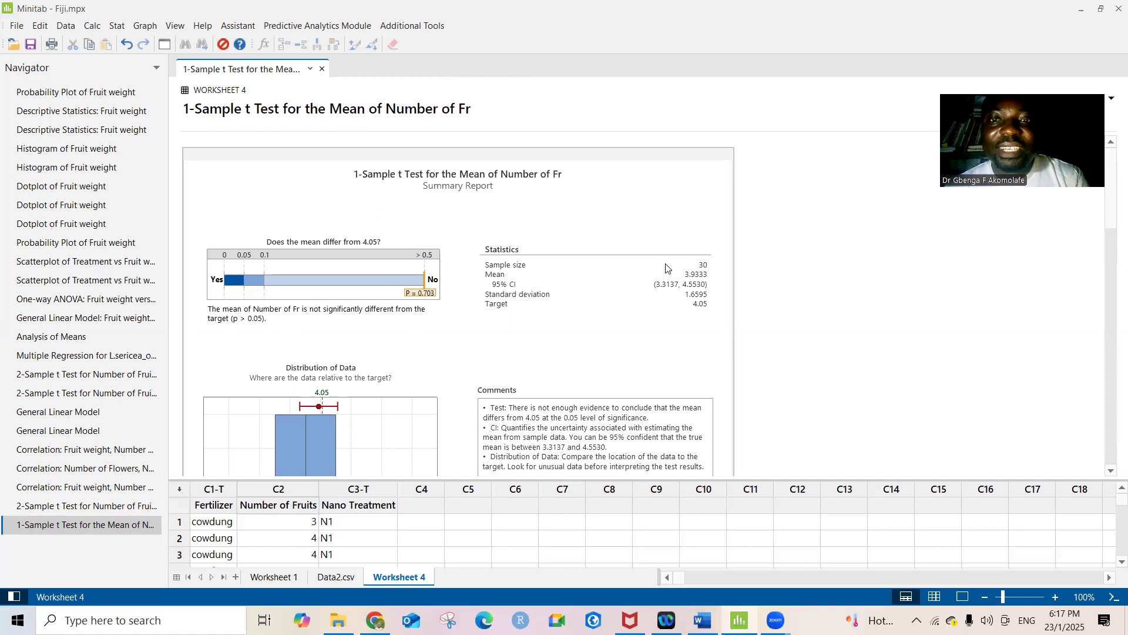
mouse_move(367, 263)
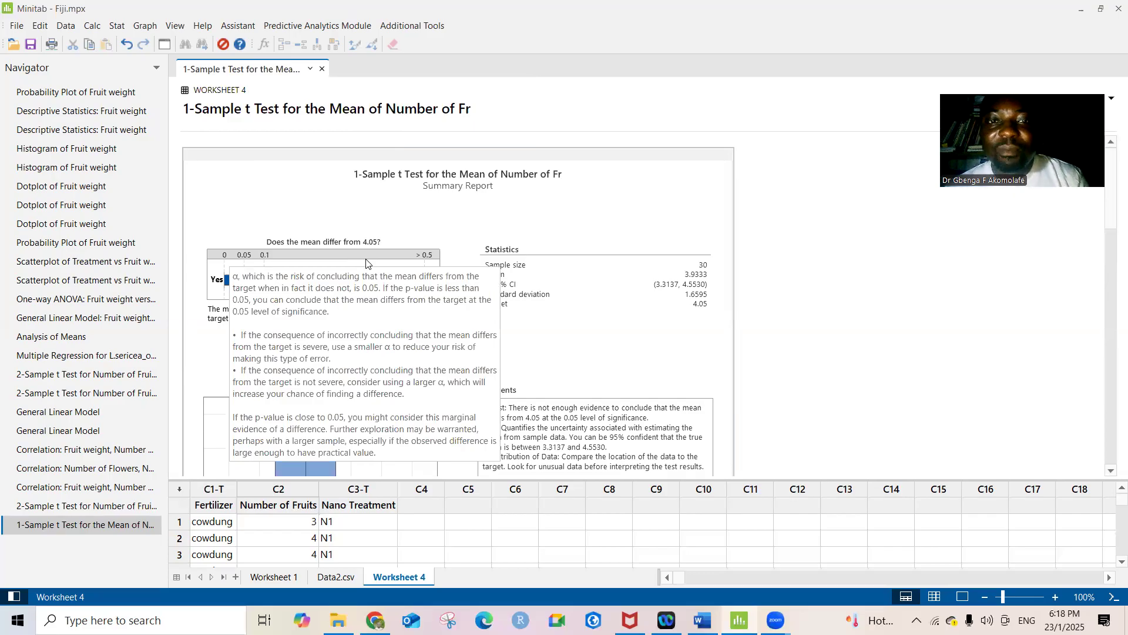
click(1111, 472)
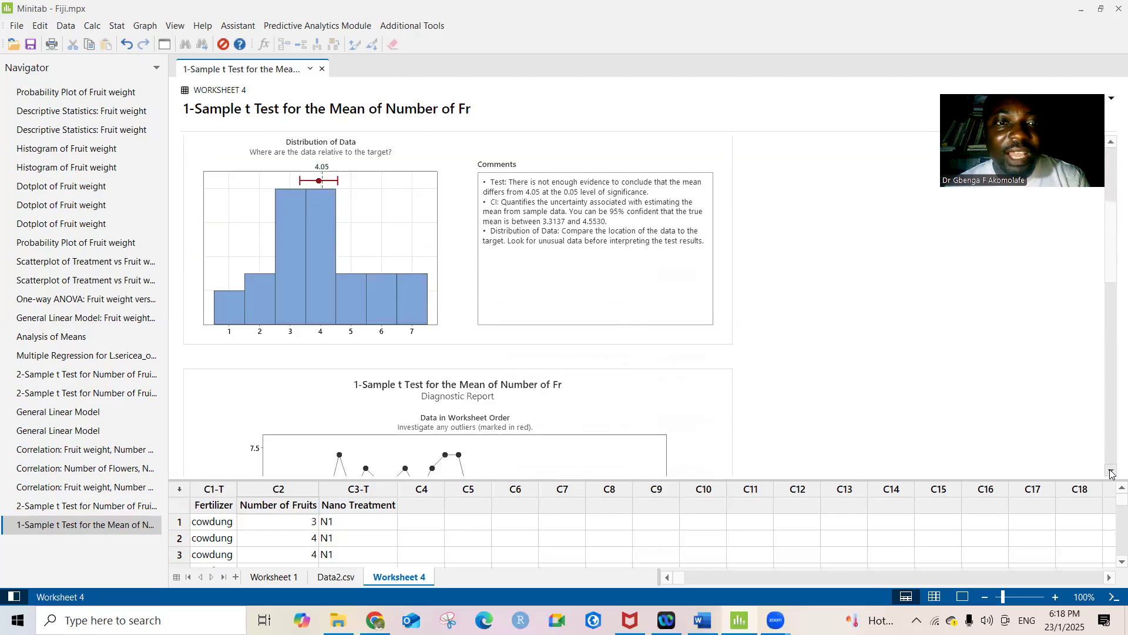
scroll(685, 368, down, 5)
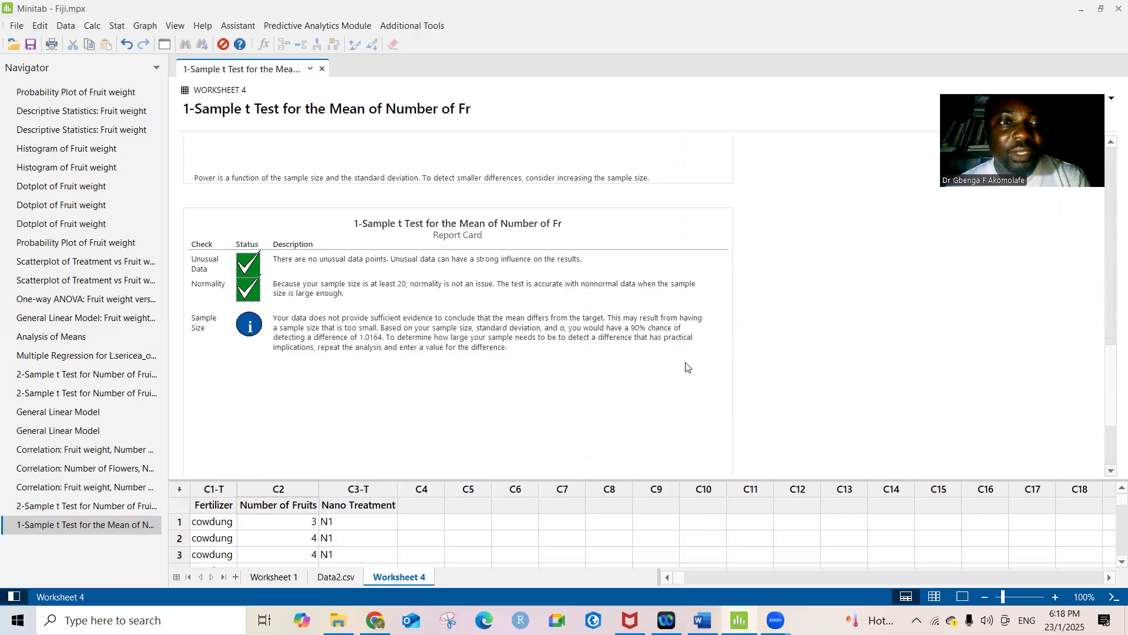